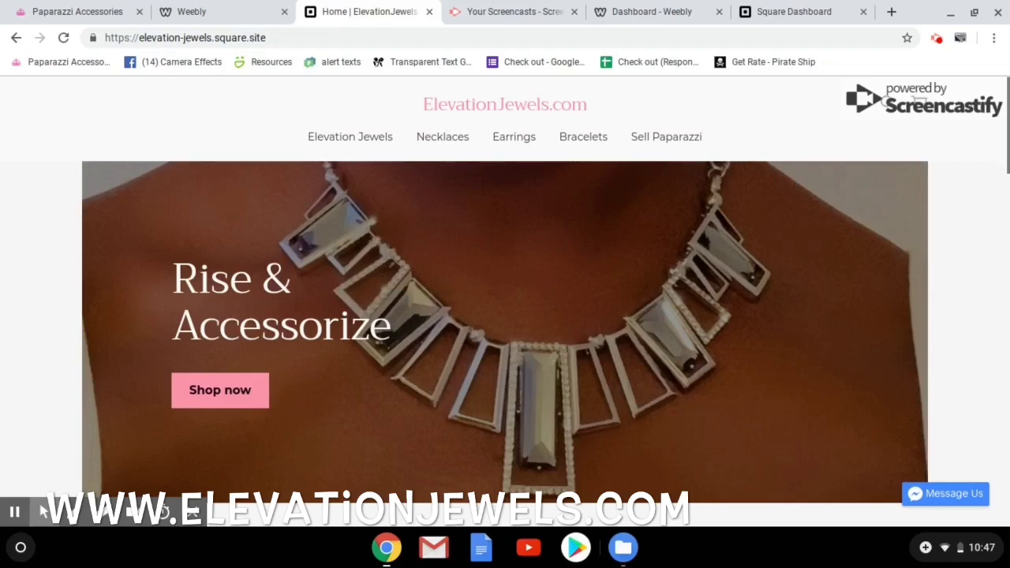
Scroll through the ElevationJewels.com storefront home page to look over its content
scroll(504, 300, "down", 5)
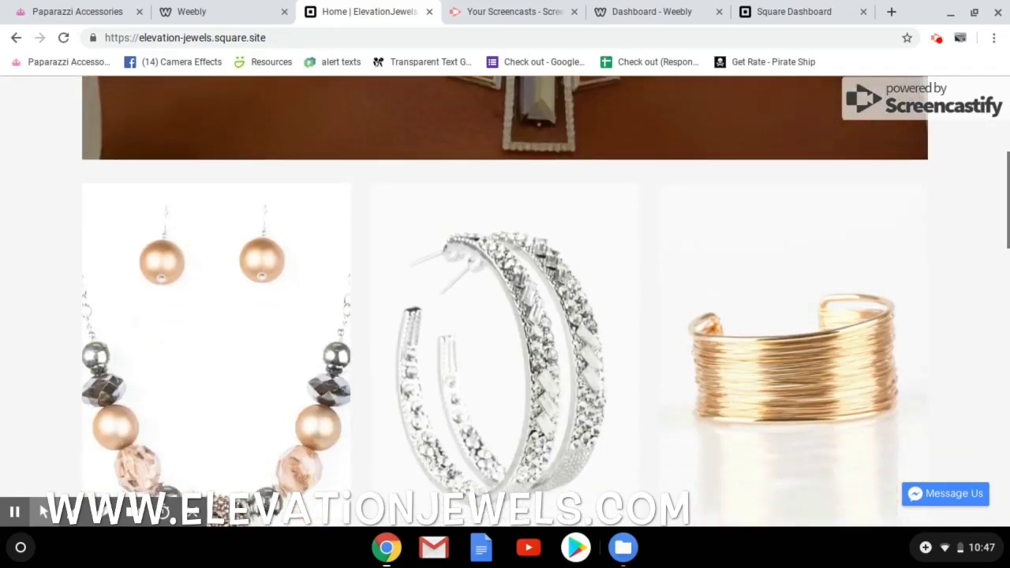
scroll(505, 300, "down", 10)
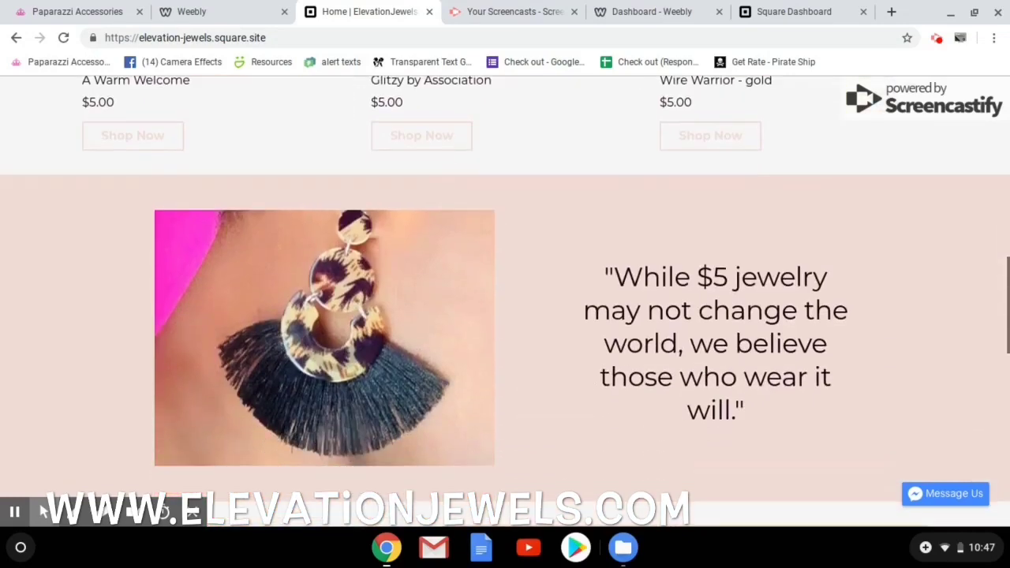
scroll(732, 143, "up", 15)
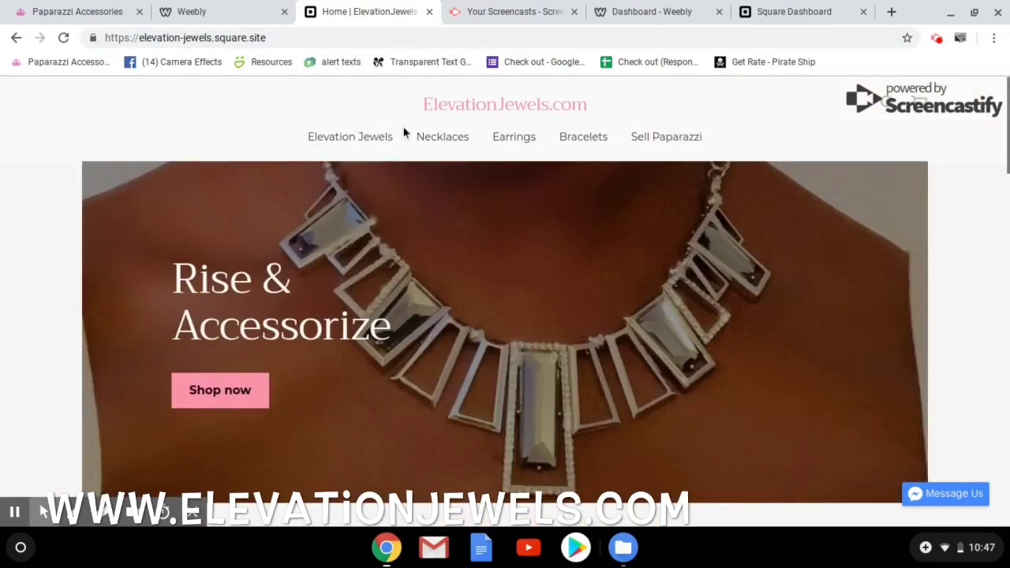
mouse_move(364, 150)
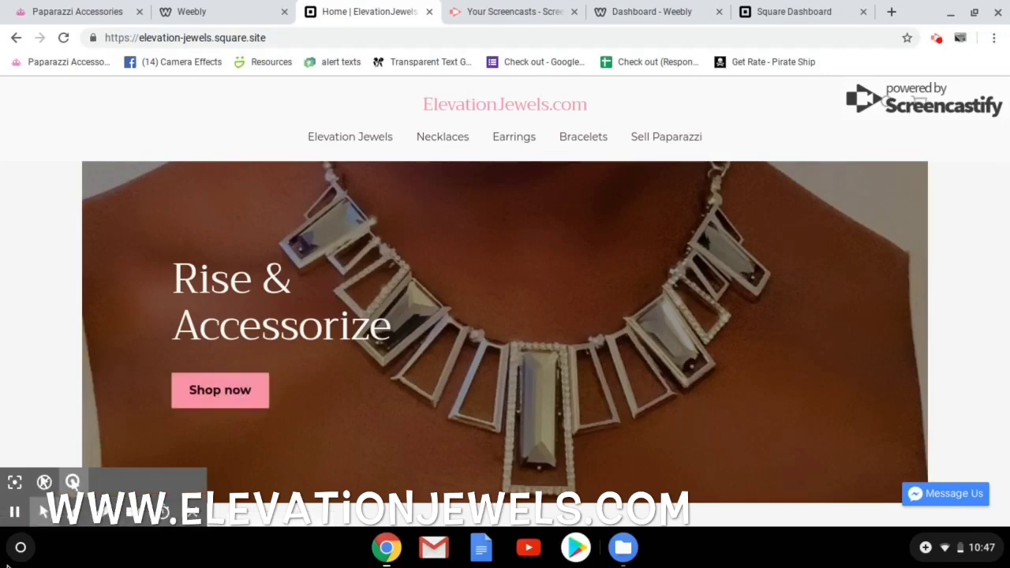
scroll(46, 339, "down", 15)
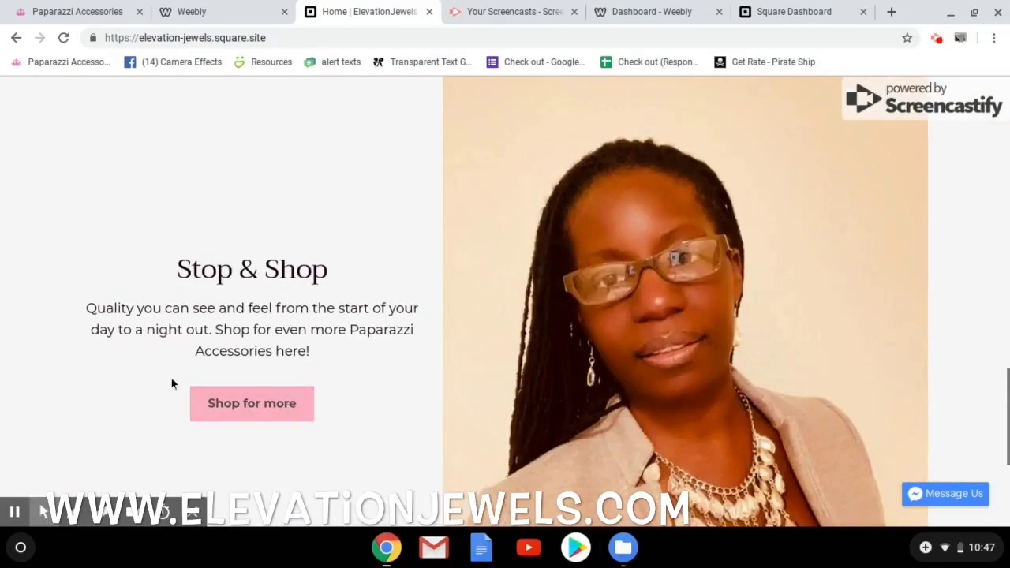
scroll(452, 349, "up", 15)
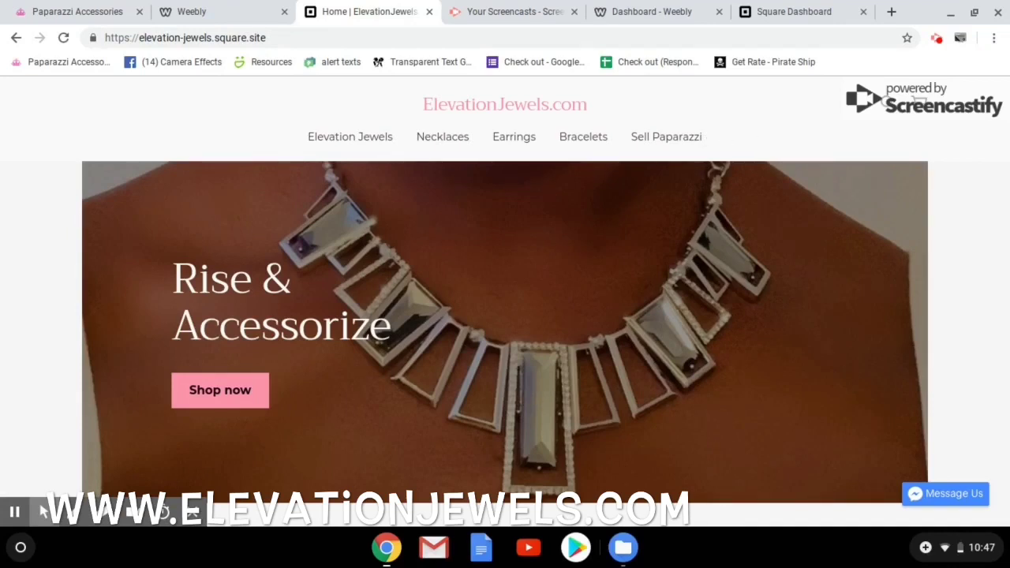
Switch to the Square Dashboard tab and scroll the jewellery Item Library table
left_click(798, 10)
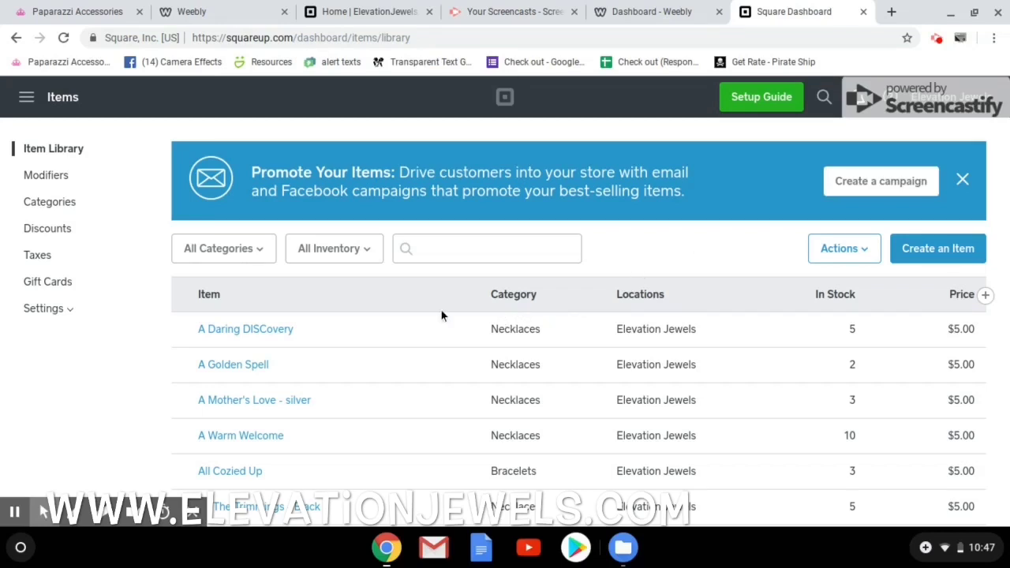
scroll(441, 314, "down", 1)
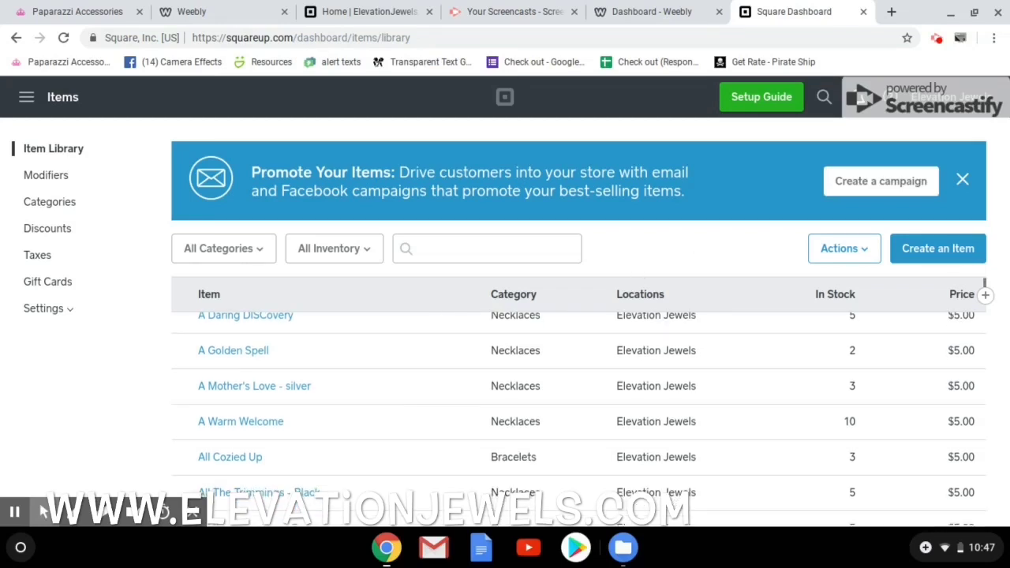
scroll(709, 312, "up", 1)
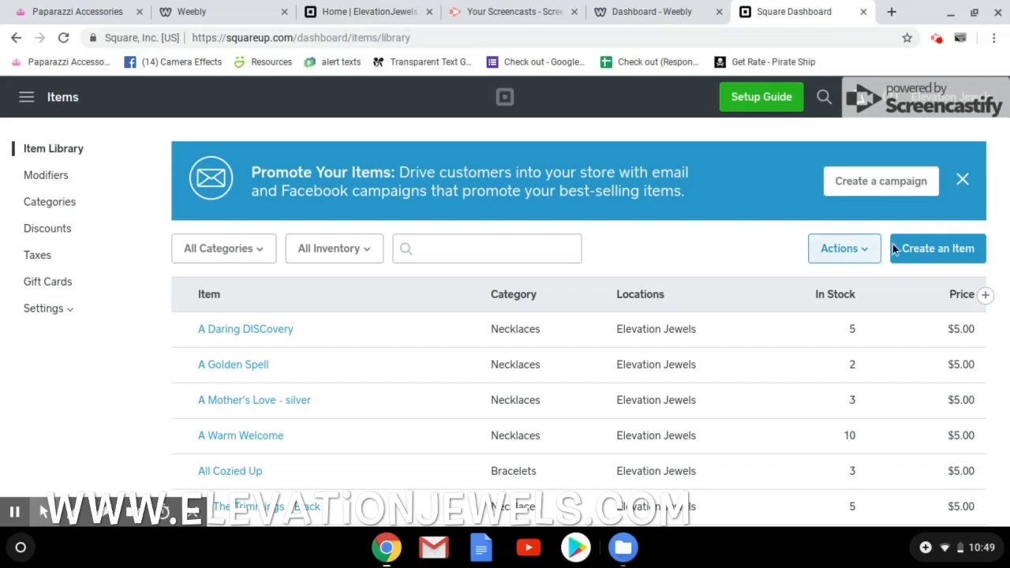
Start a new Square item, then return to the Paparazzi account's order history list
left_click(914, 257)
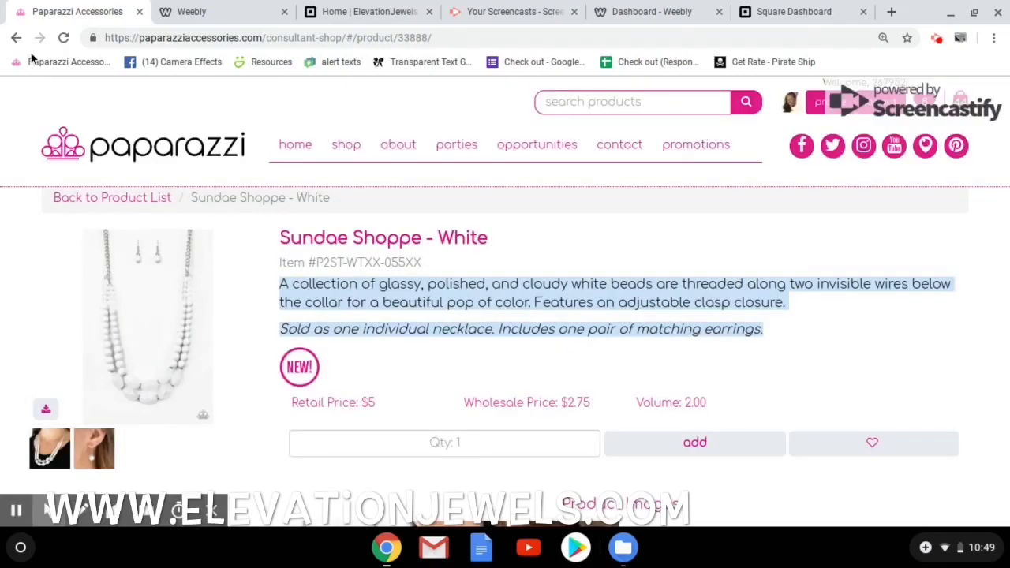
left_click(15, 38)
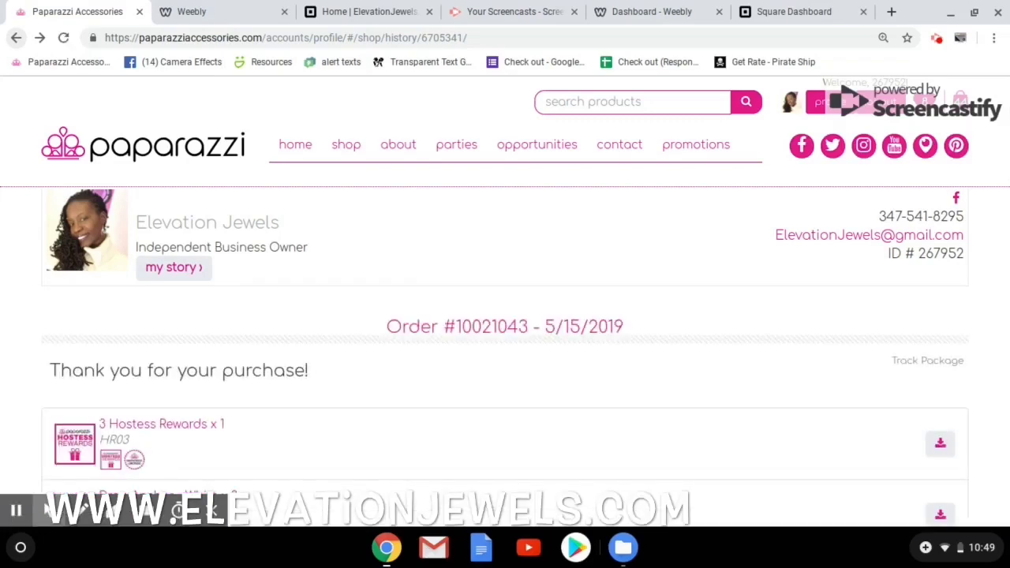
scroll(505, 355, "down", 2)
key("alt+Left")
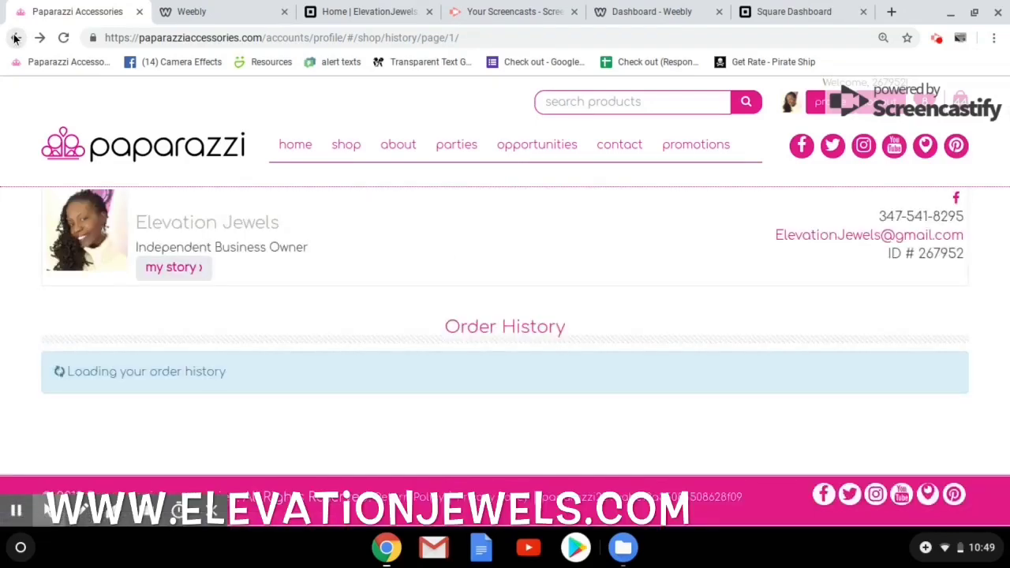
scroll(661, 309, "down", 2)
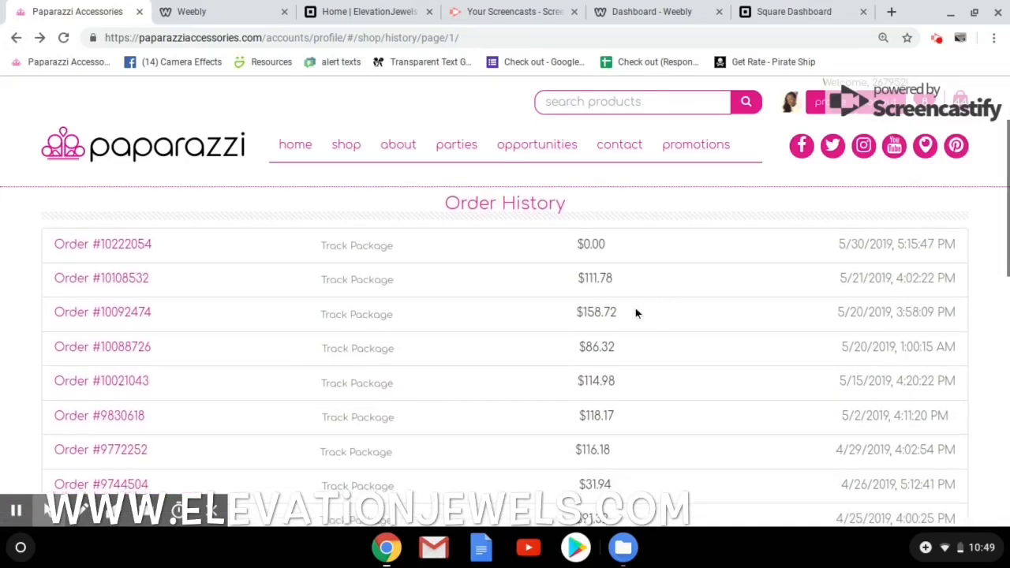
Open the 5/15/2019 order and scroll down to the Sundae Shoppe - White line
left_click(141, 381)
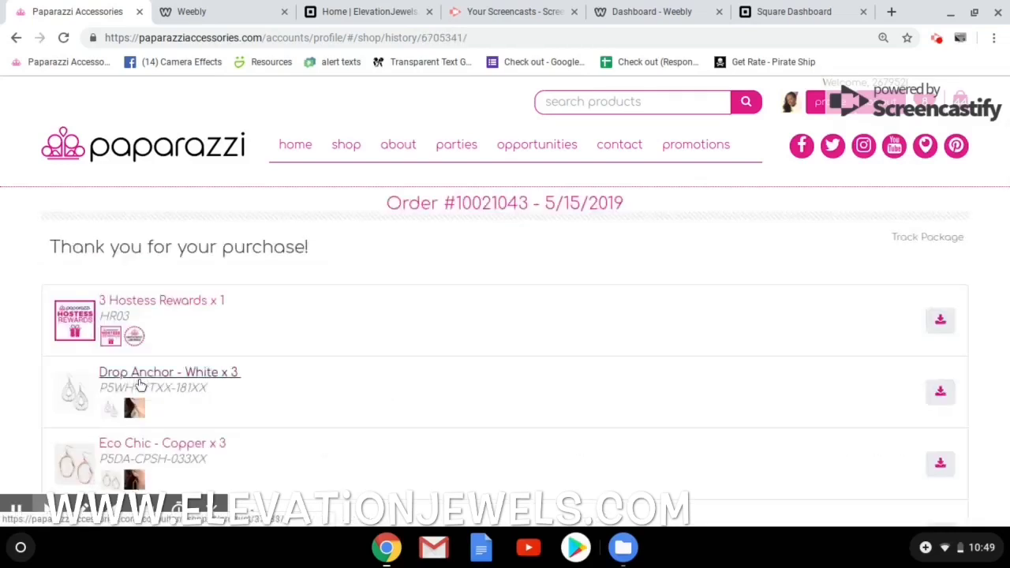
scroll(412, 338, "down", 4)
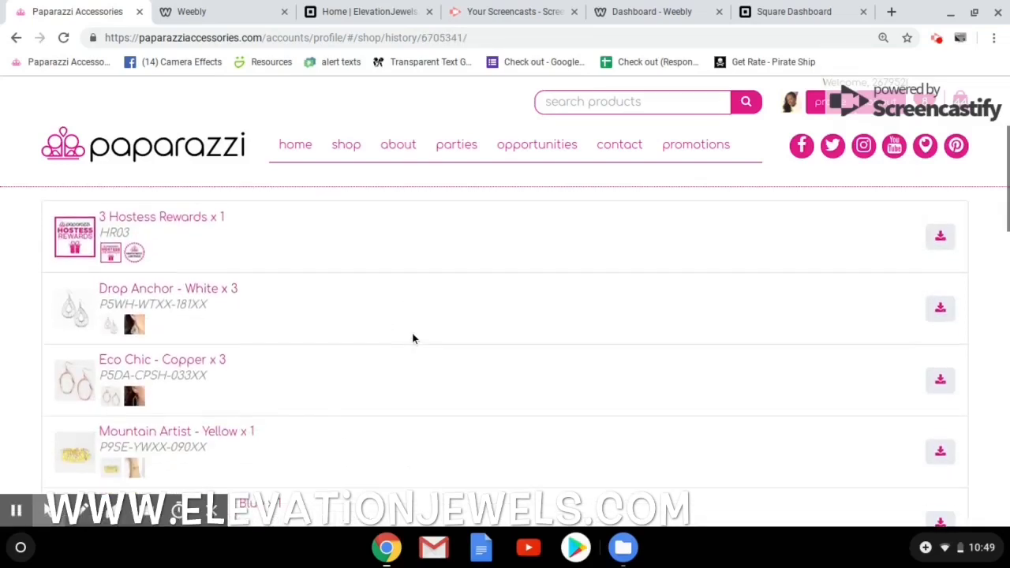
scroll(413, 338, "down", 9)
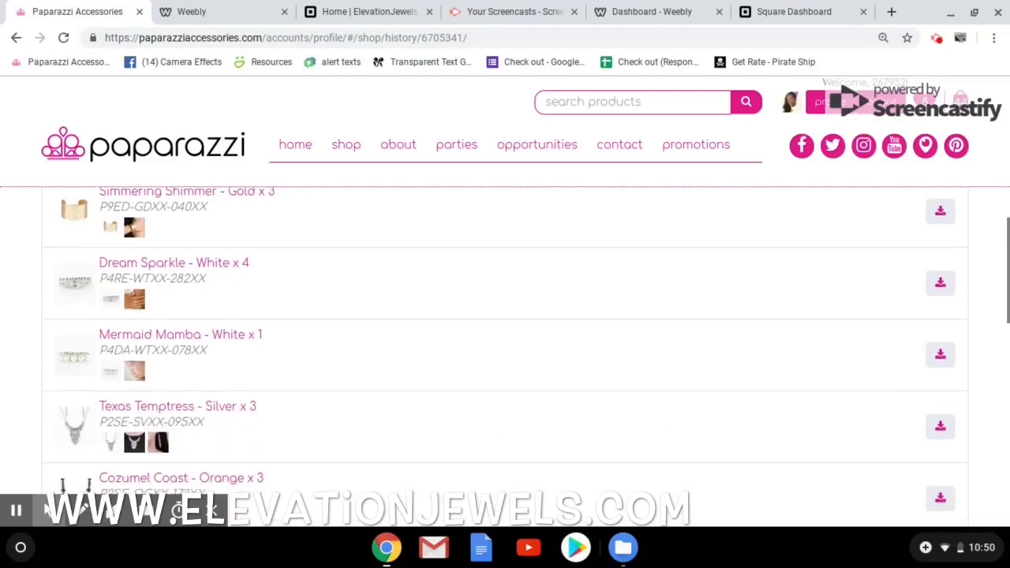
scroll(412, 338, "down", 7)
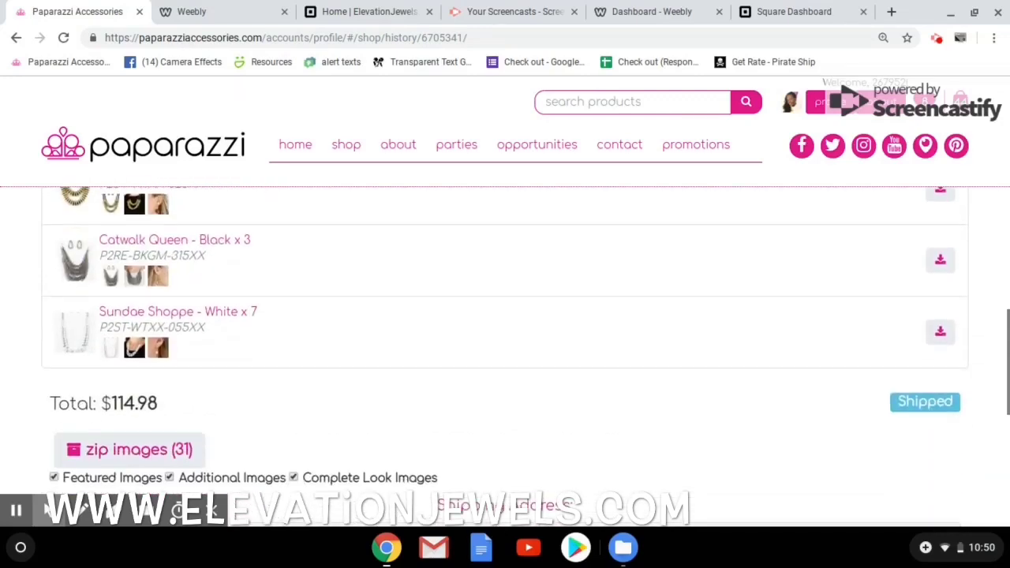
Open the Sundae Shoppe - White product page and select its entire description paragraph
left_click(233, 301)
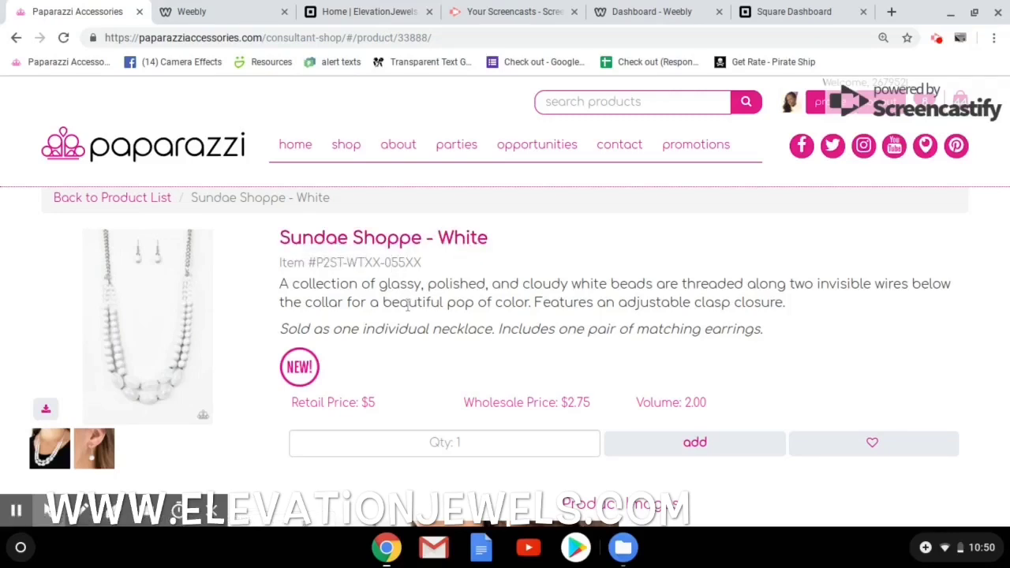
left_click_drag(280, 284, 771, 336)
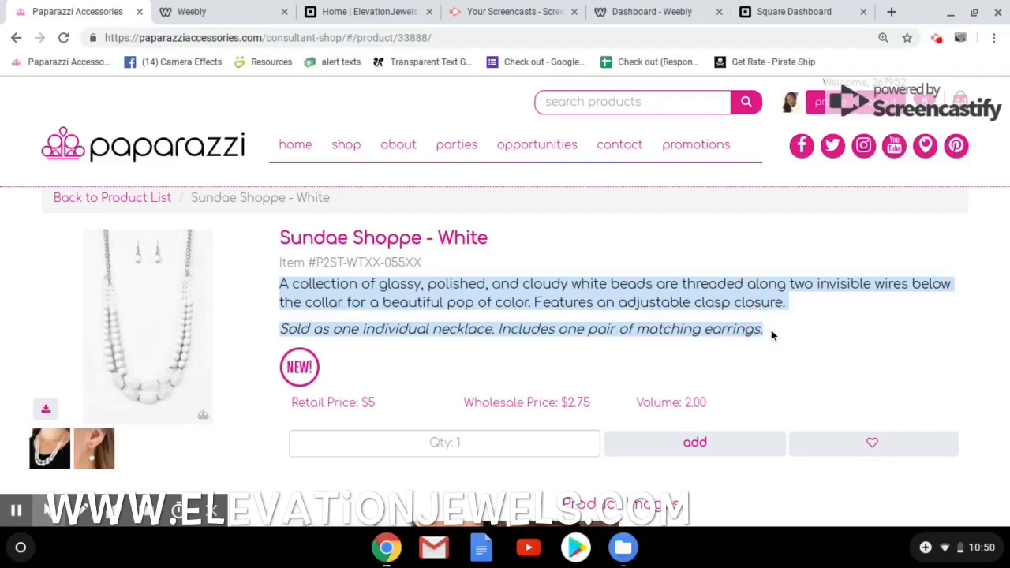
scroll(195, 397, "down", 3)
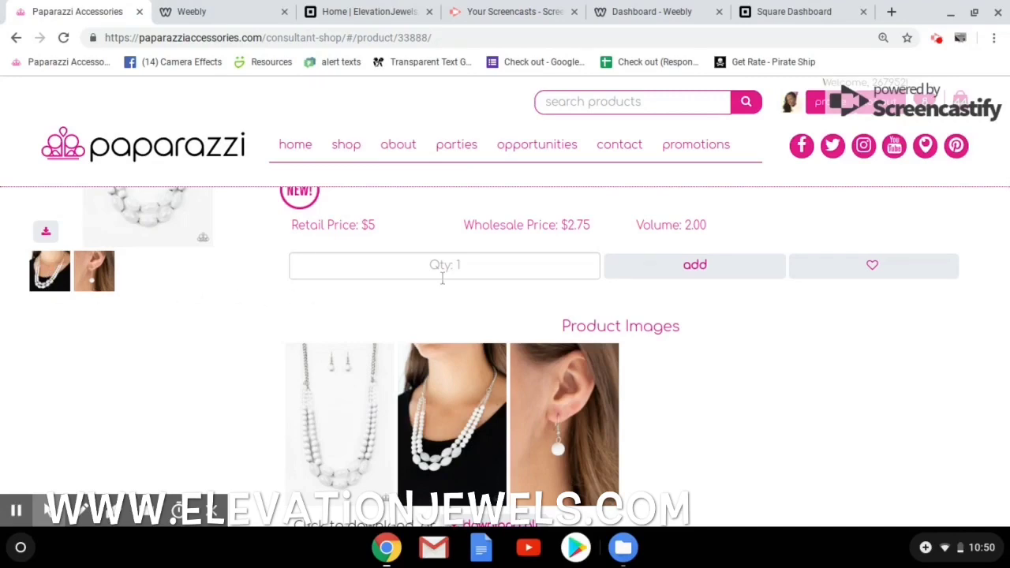
scroll(442, 278, "up", 3)
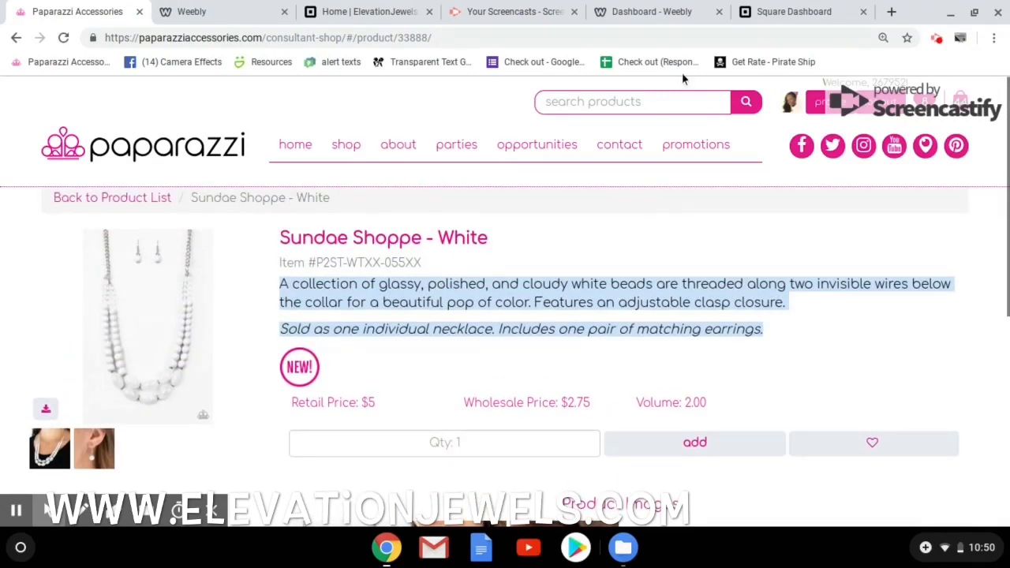
Name the item 'Sundae Shoppe - white', choose category Necklaces, and paste the copied description
left_click(783, 12)
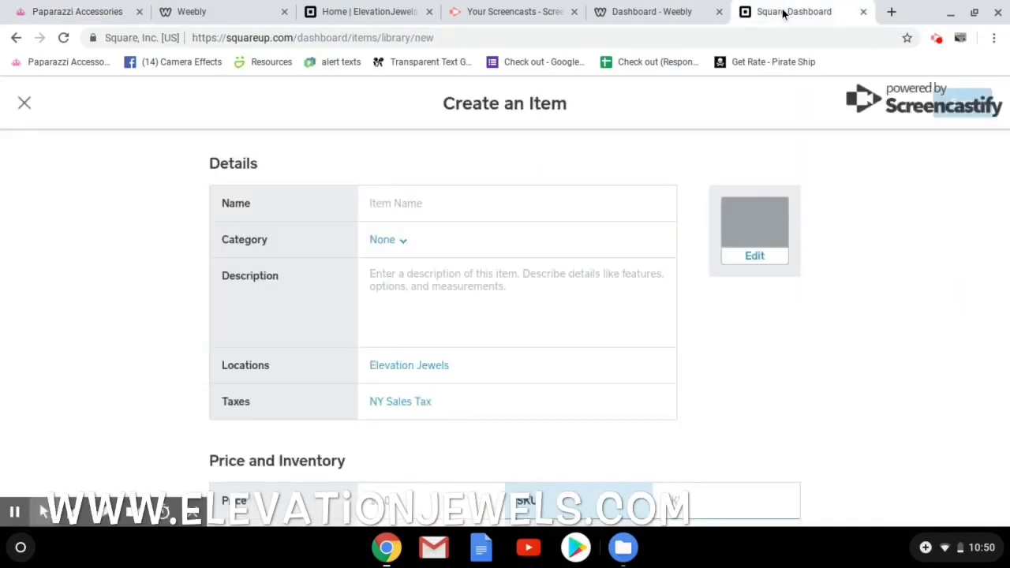
left_click(515, 205)
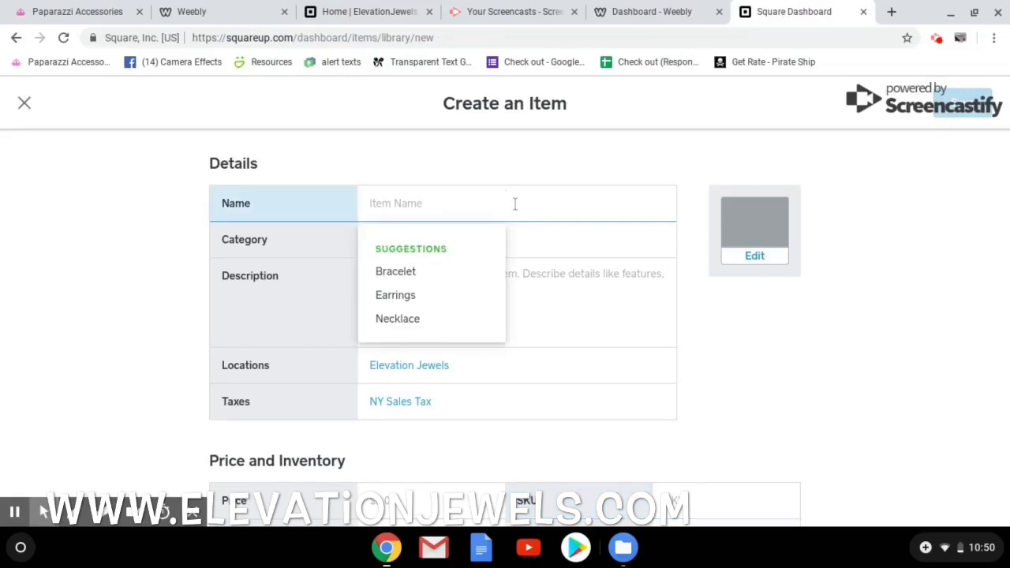
type("Sundae")
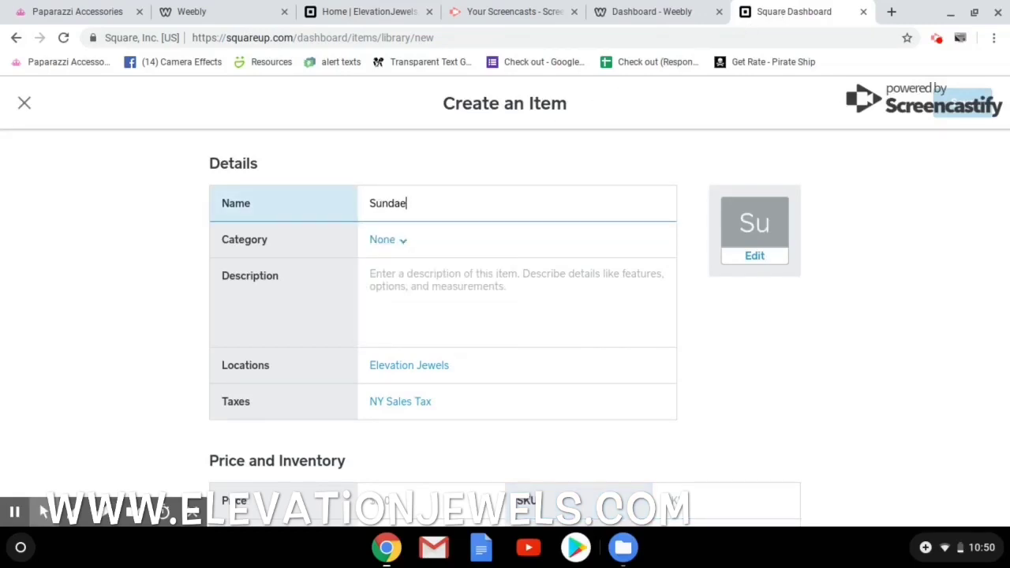
type(" Shoppe - white")
left_click(415, 245)
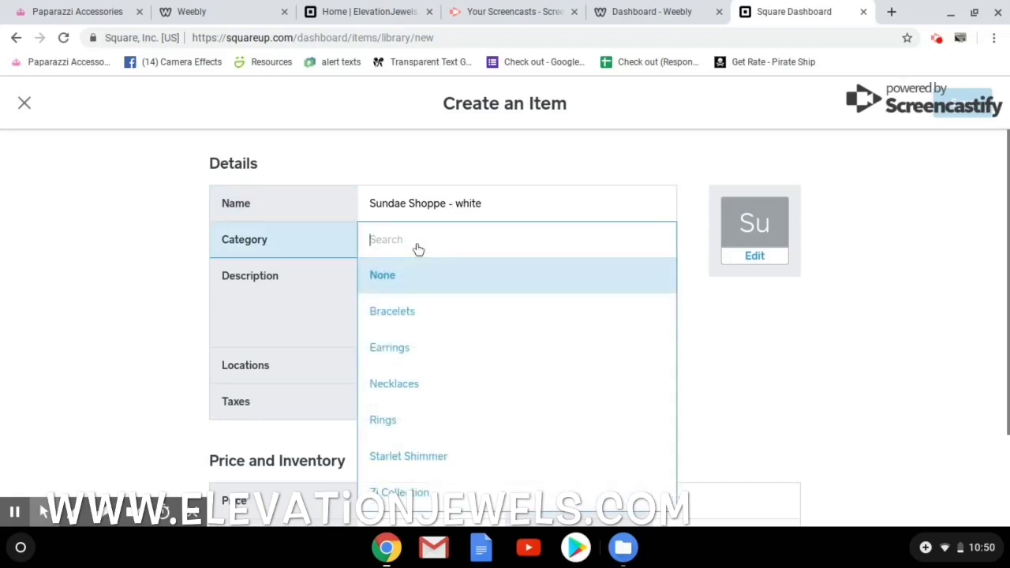
left_click(410, 385)
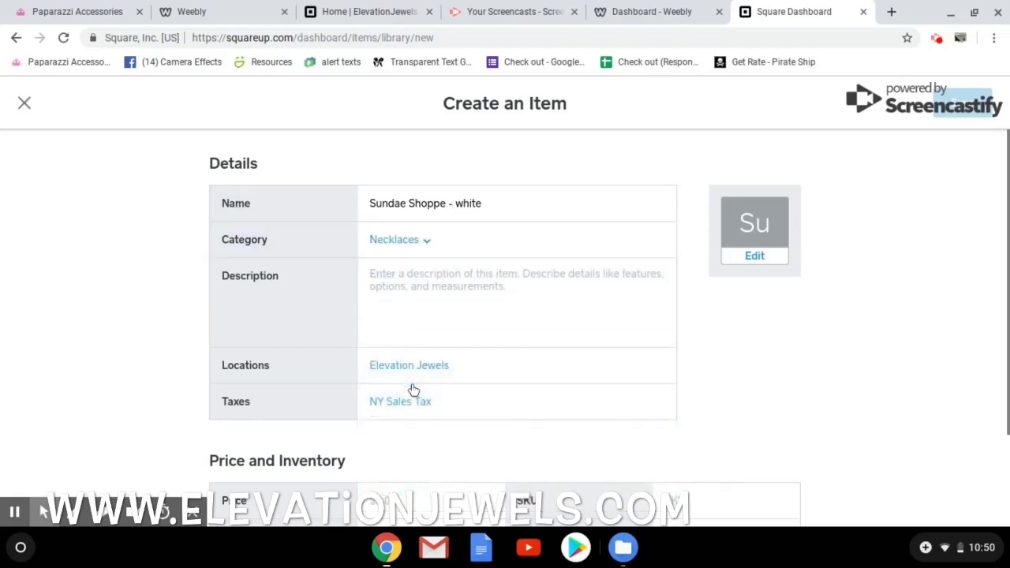
left_click(432, 299)
type("A collection of glassy, polished, and cloudy white beads are threaded along two invisible wires below the collar for a beautiful pop of color. Features an adjustable clasp closure.  Sold as one individual necklace. Includes one pair of matching earrings.")
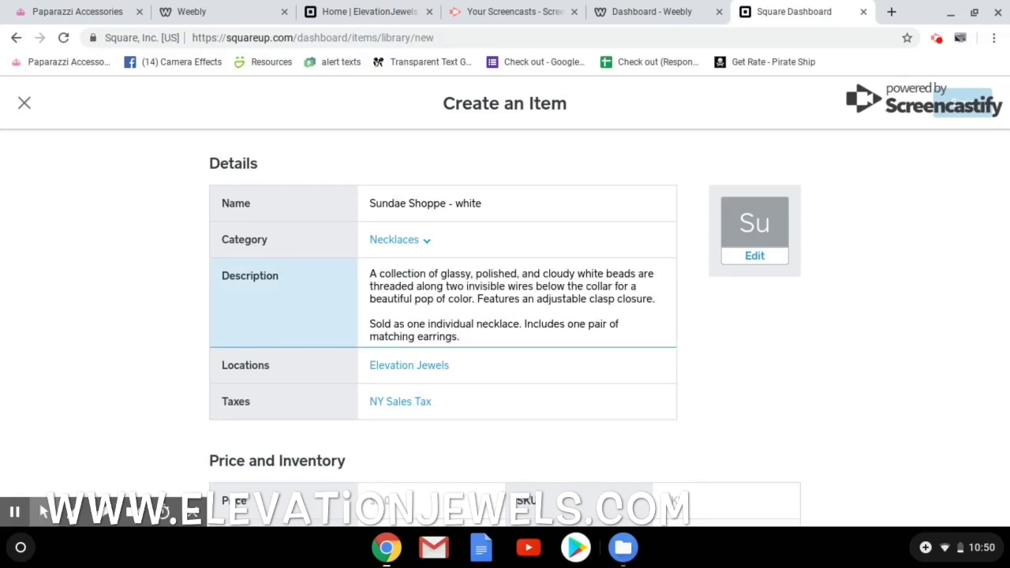
Confirm Necklaces as the category and set the item price to $5.00
scroll(740, 319, "down", 2)
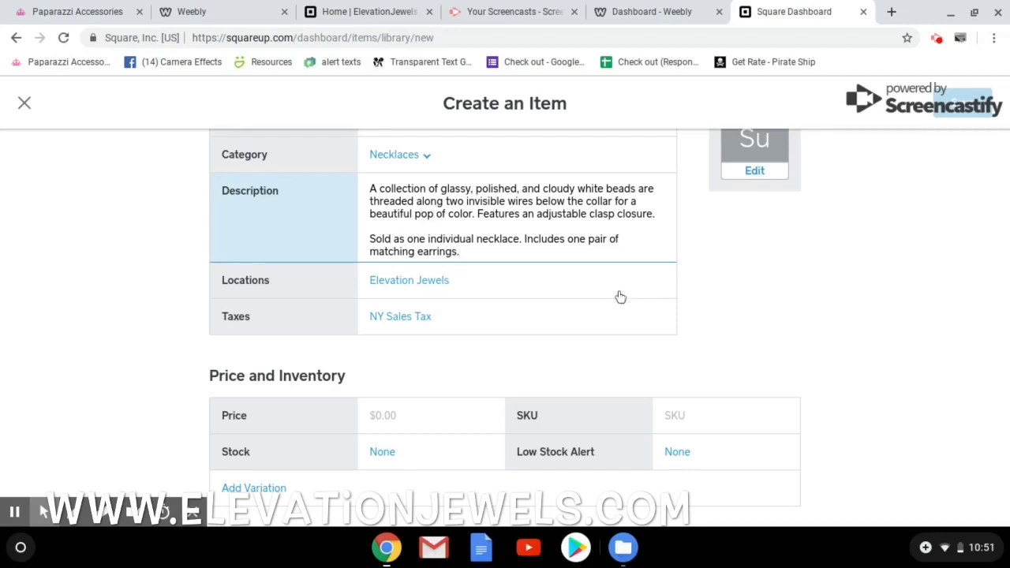
scroll(613, 293, "up", 1)
left_click(426, 174)
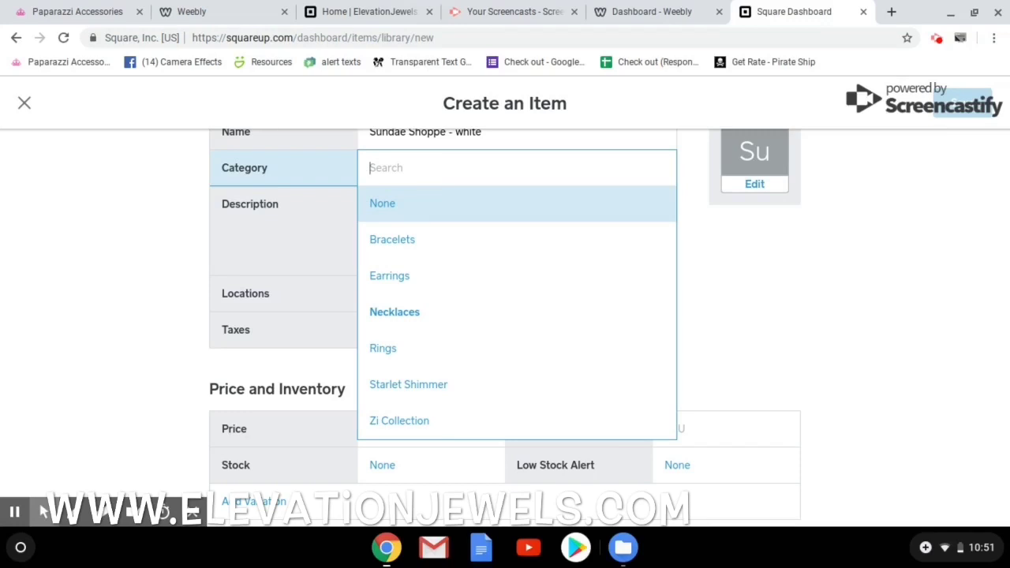
left_click(804, 319)
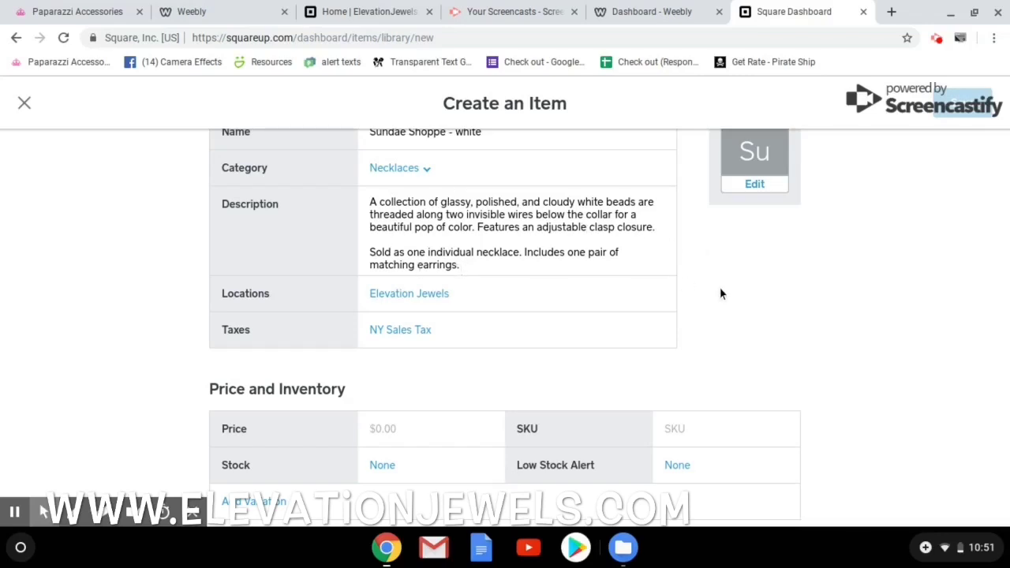
scroll(722, 291, "down", 1)
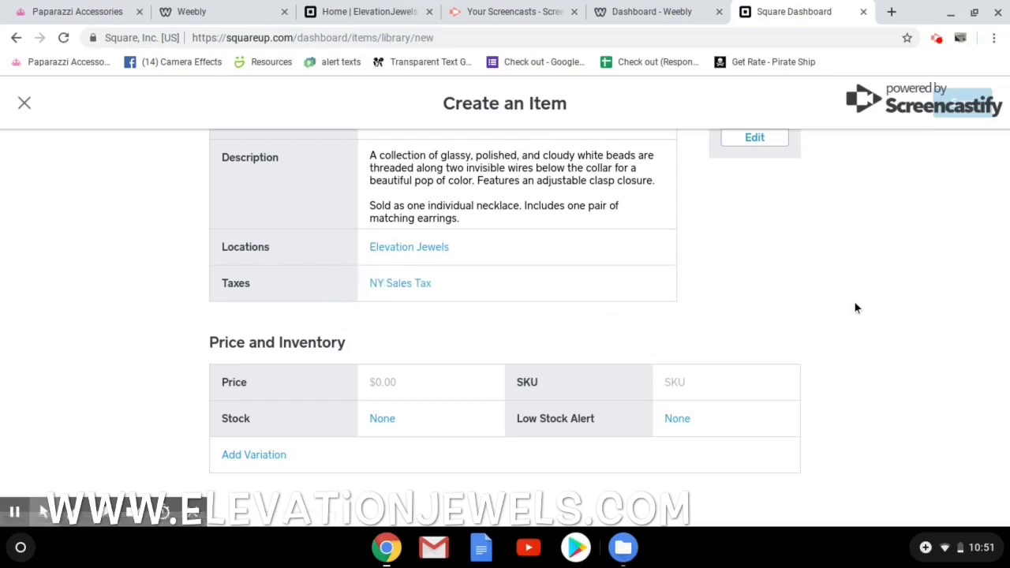
left_click(408, 380)
type("5")
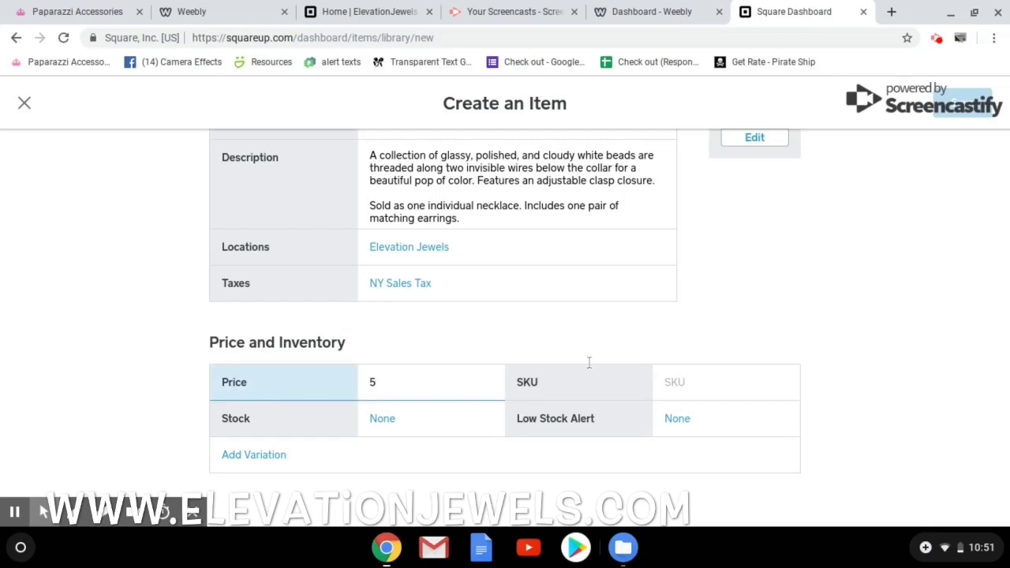
left_click(711, 348)
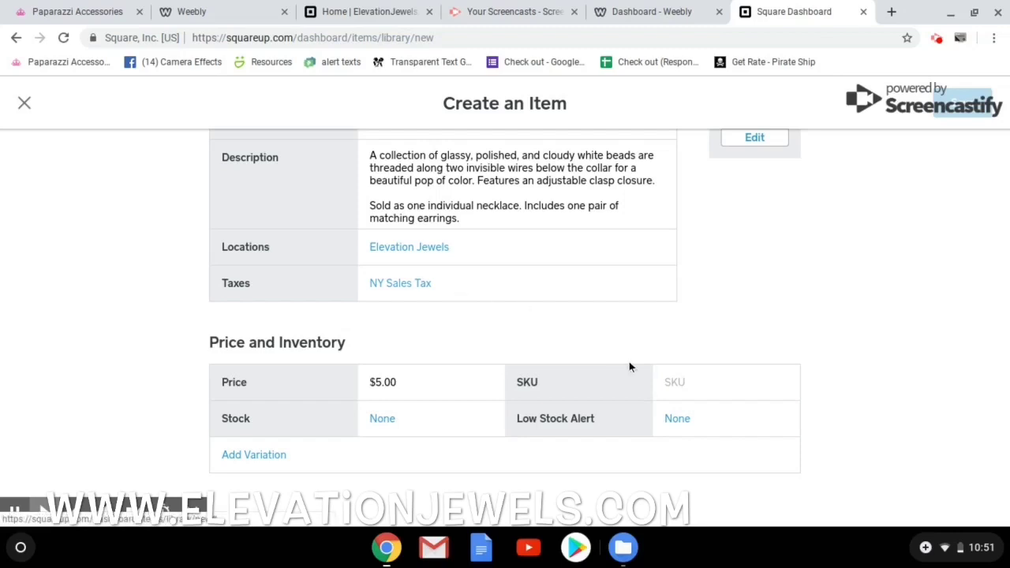
Enter SKU 47, then replace the duplicate with SKU 43
left_click(688, 383)
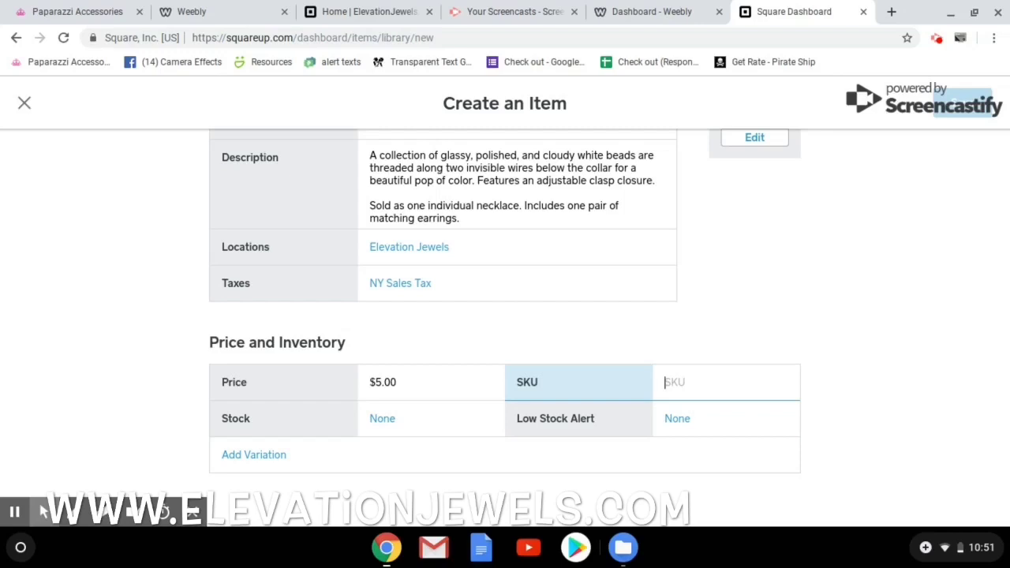
type("47")
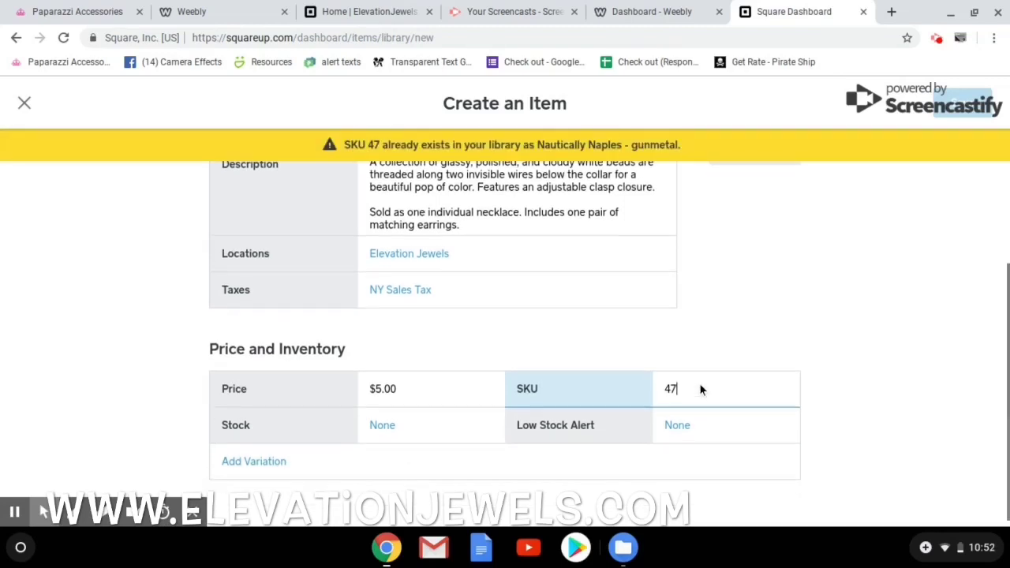
key("BackSpace")
key("BackSpace")
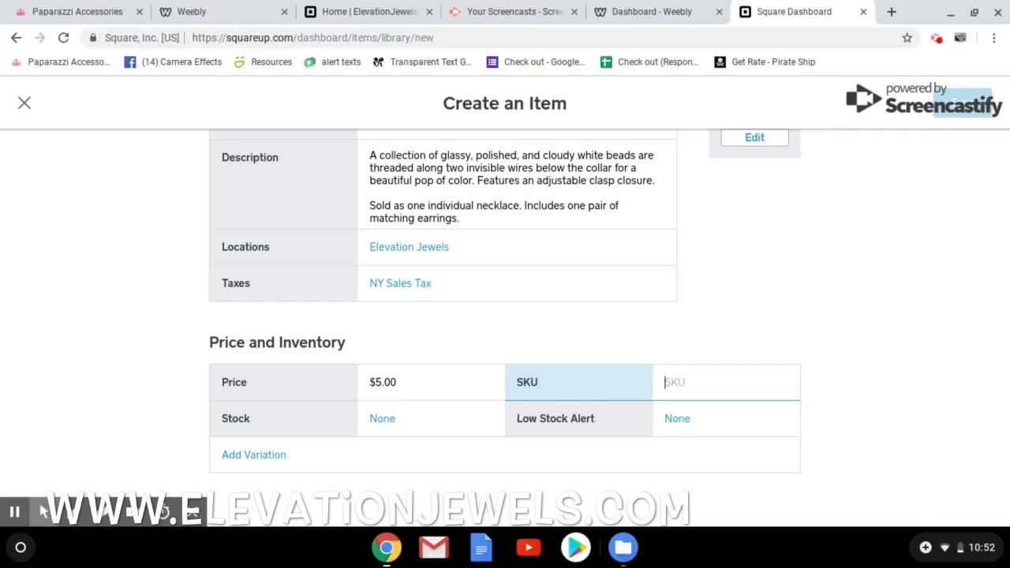
type("43")
Turn on stock tracking and record 6 units as Stock Received for the item
left_click(382, 422)
scroll(523, 308, "down", 2)
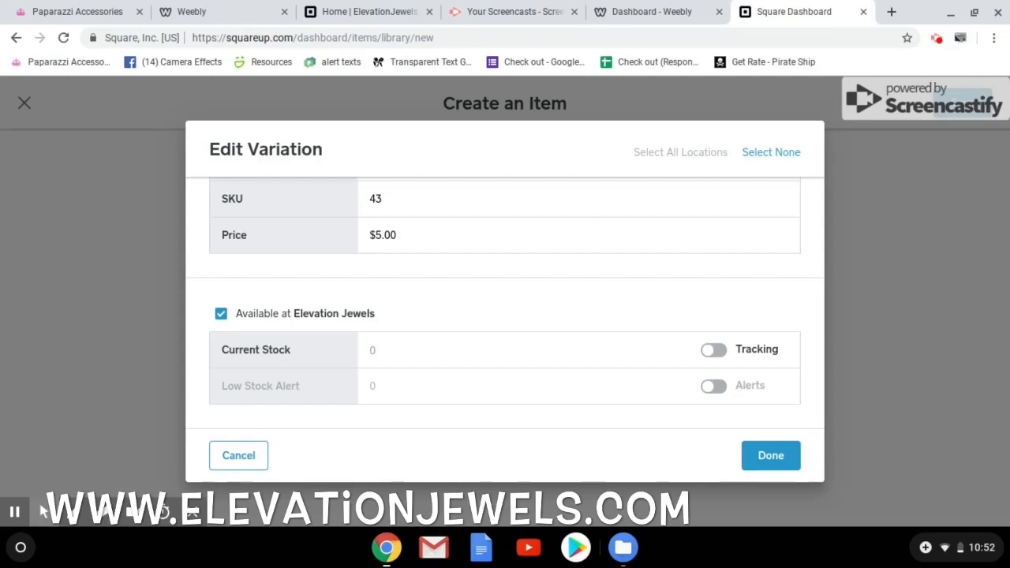
left_click(711, 350)
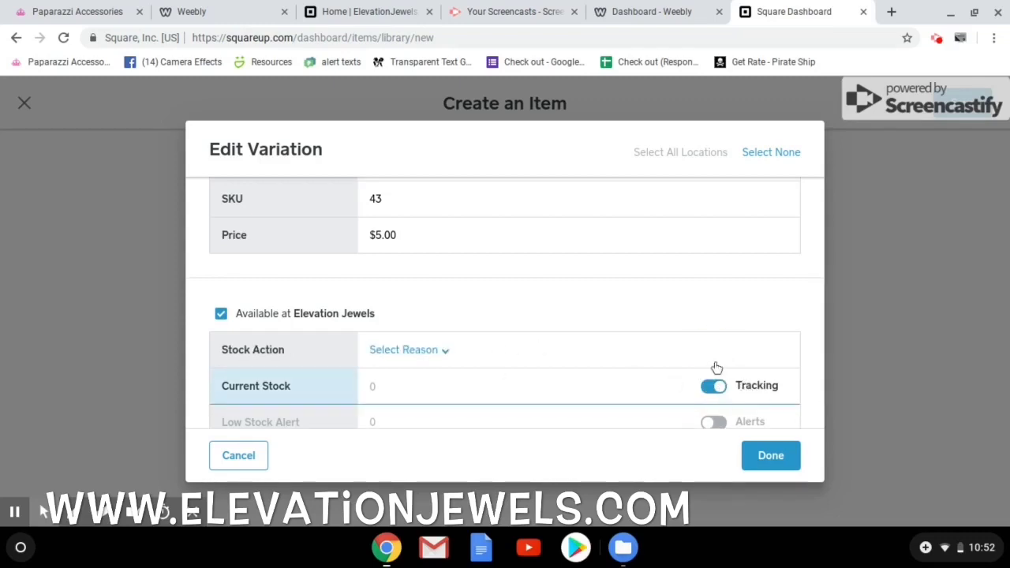
scroll(597, 378, "down", 1)
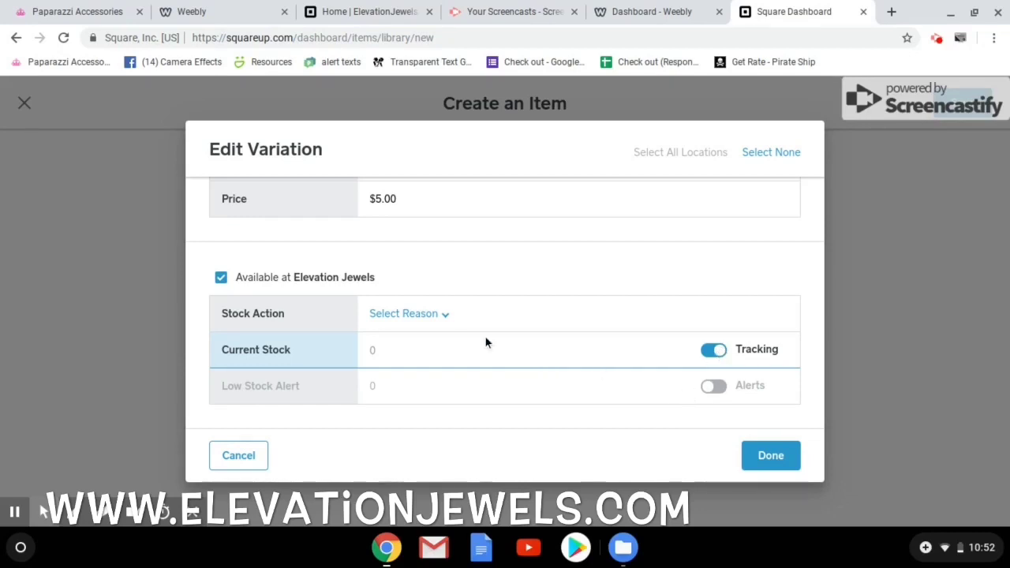
left_click(444, 316)
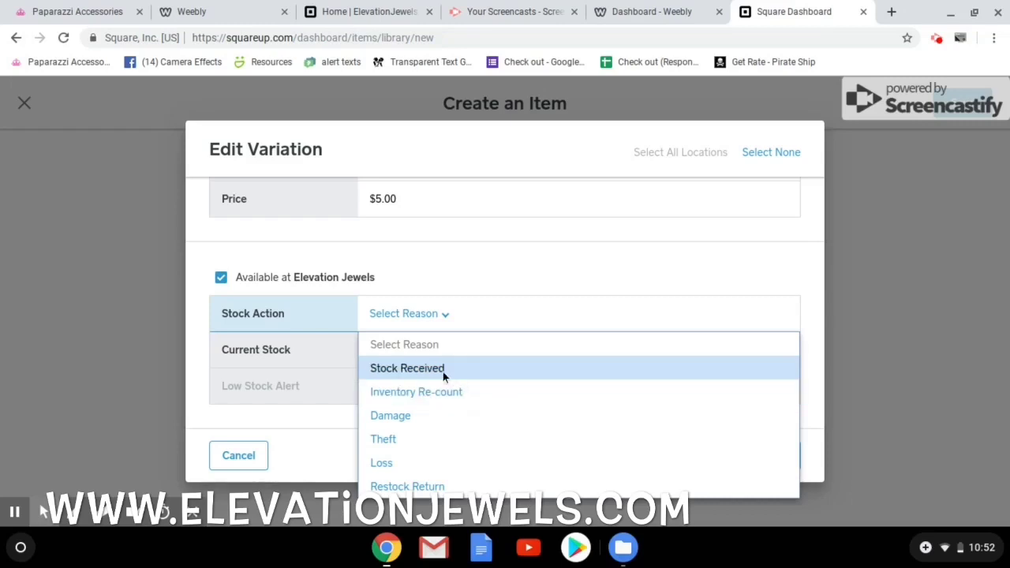
left_click(439, 370)
left_click(407, 357)
type("7")
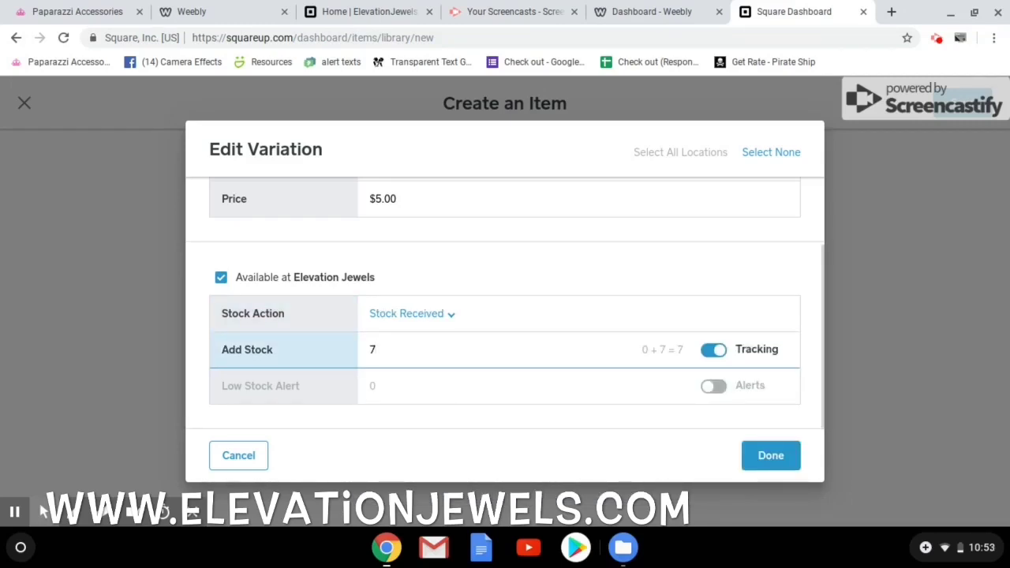
key("BackSpace")
type("6")
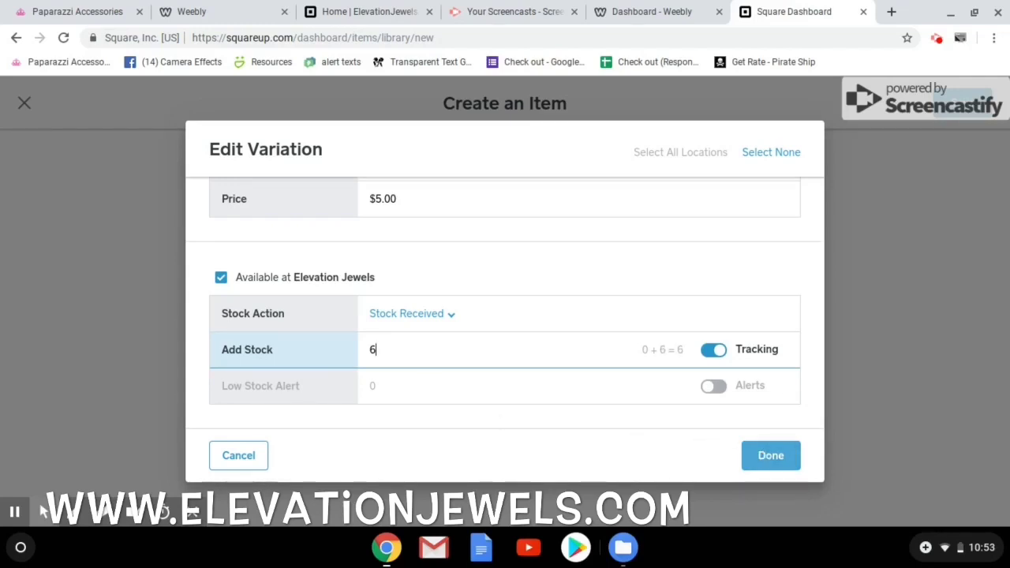
left_click(764, 455)
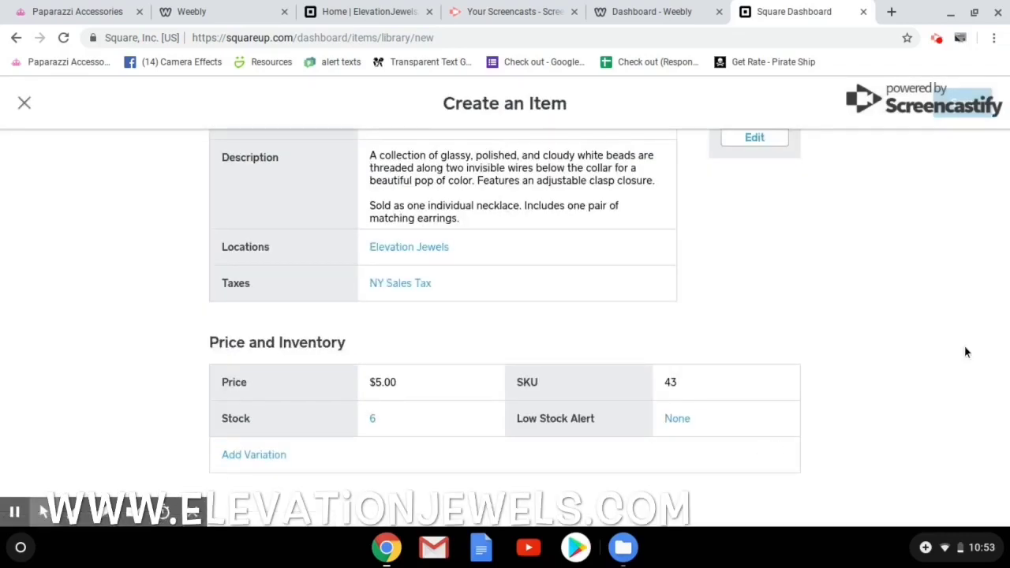
Start adding an item image and browse the Order10021043.zip file list
scroll(965, 352, "up", 3)
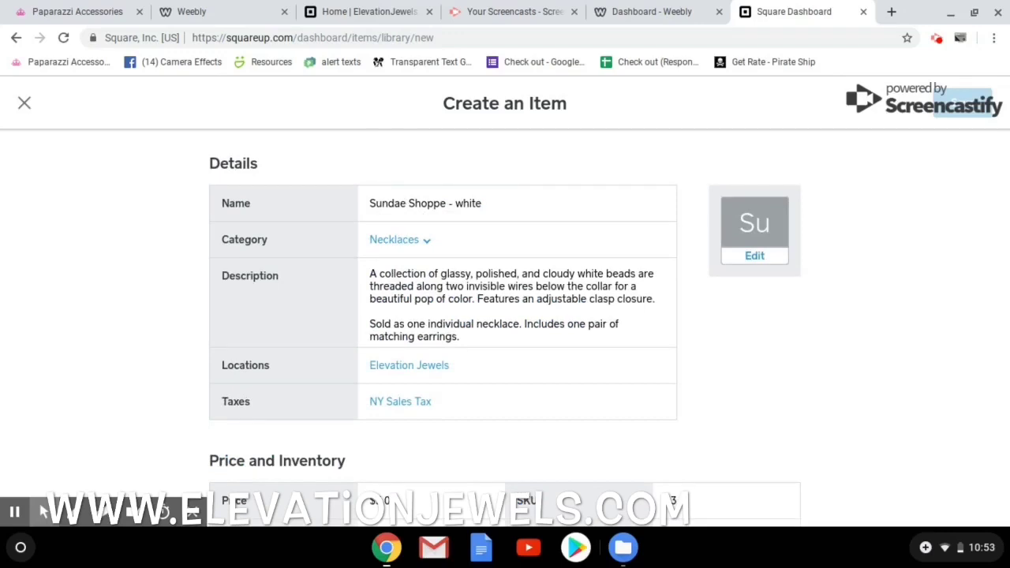
left_click(776, 265)
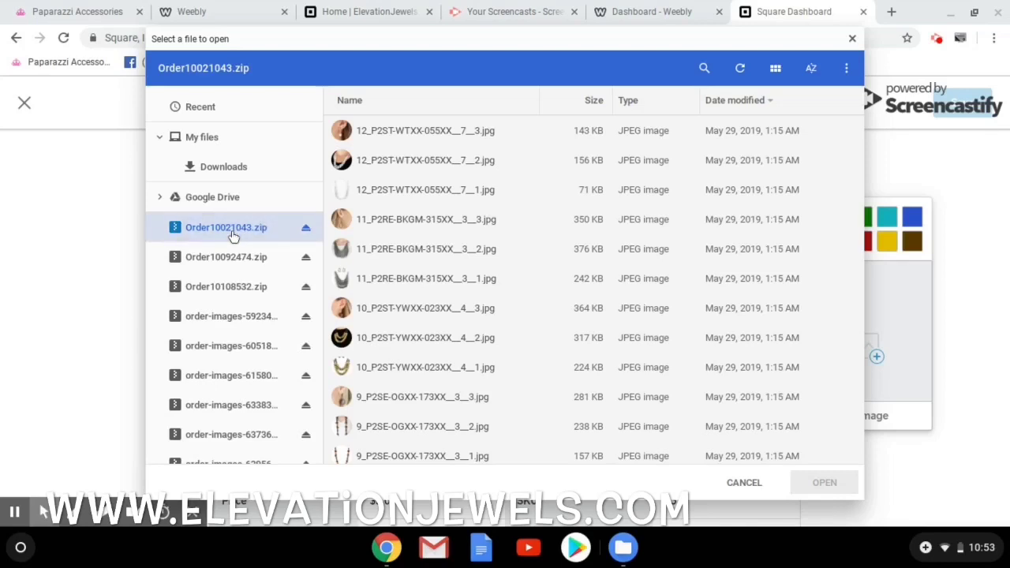
scroll(413, 322, "down", 5)
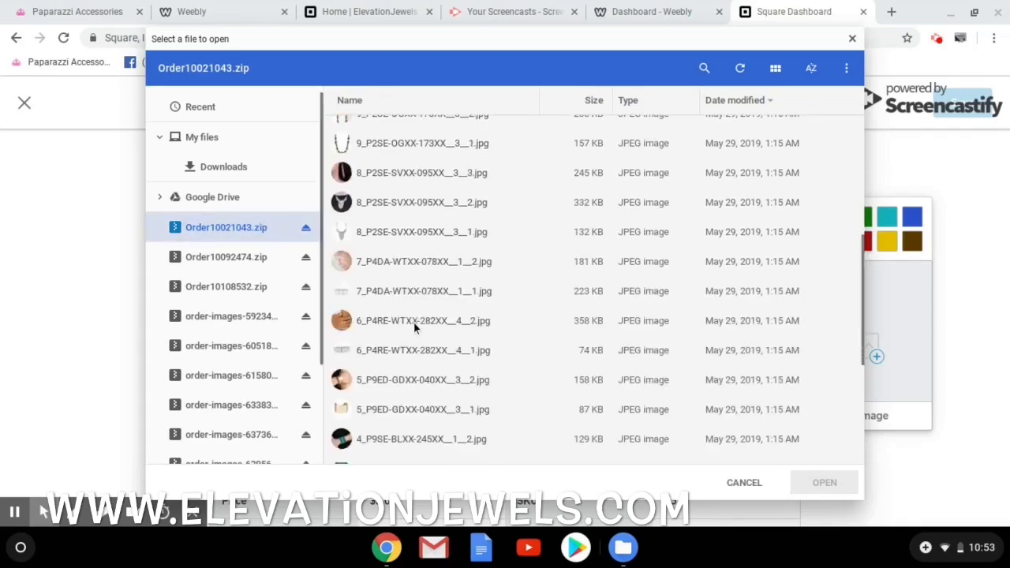
scroll(413, 323, "down", 5)
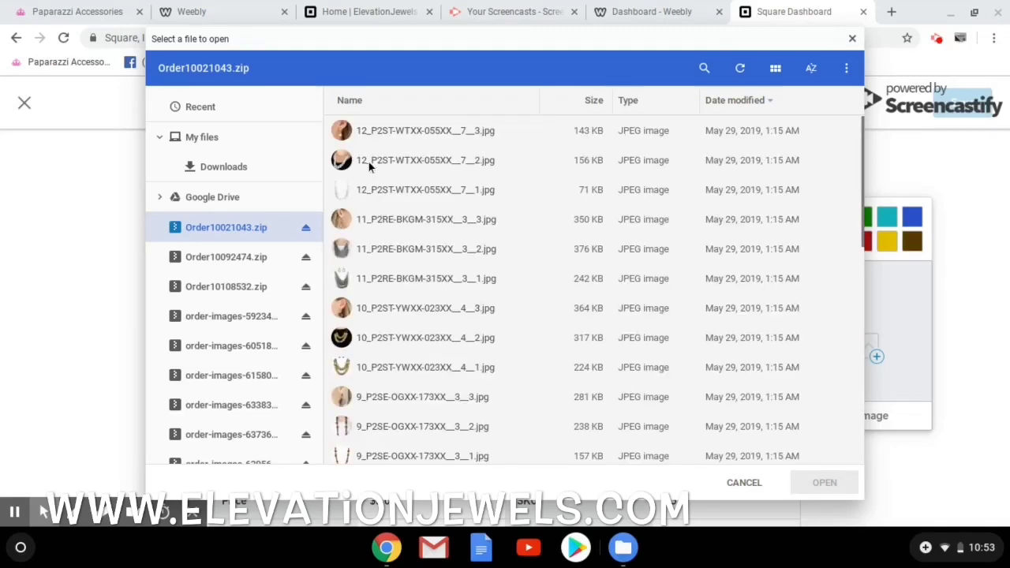
Compare necklace 12 photos and upload 12_P2ST-WTXX-055XX_7_2.jpg as the item image
left_click(368, 162)
left_click(362, 190)
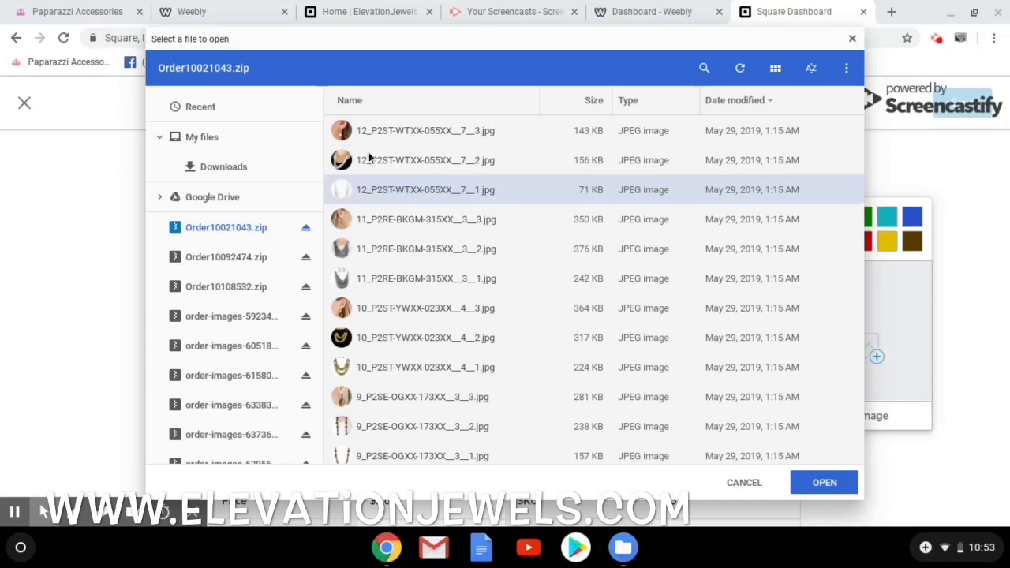
left_click(368, 160)
left_click(370, 135)
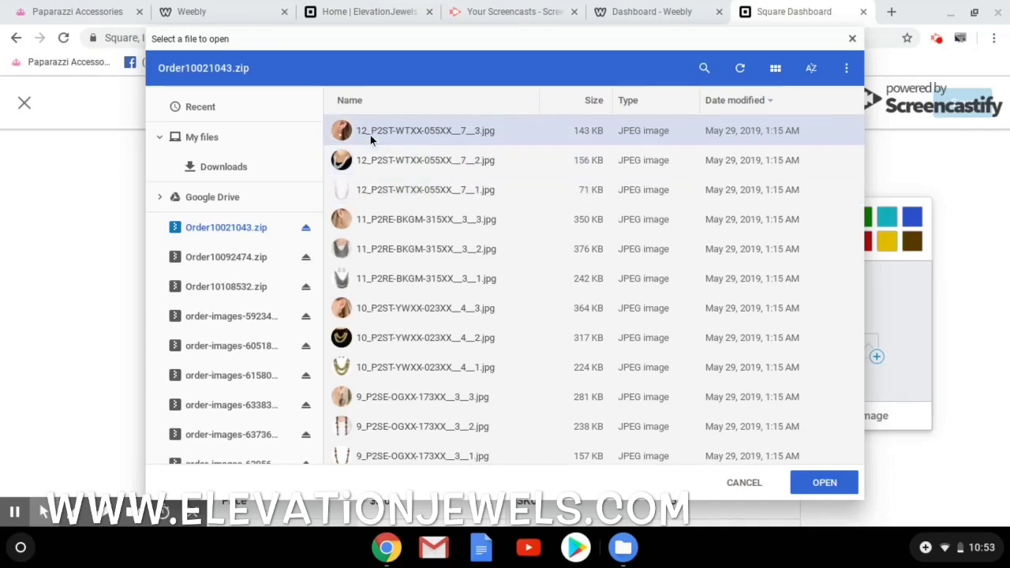
left_click(372, 153)
left_click(376, 181)
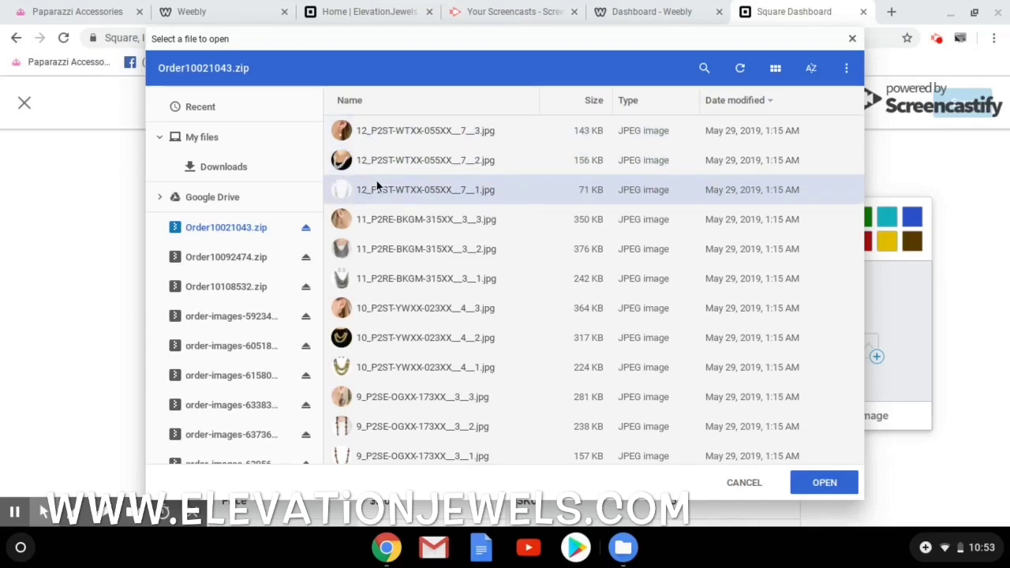
left_click(377, 135)
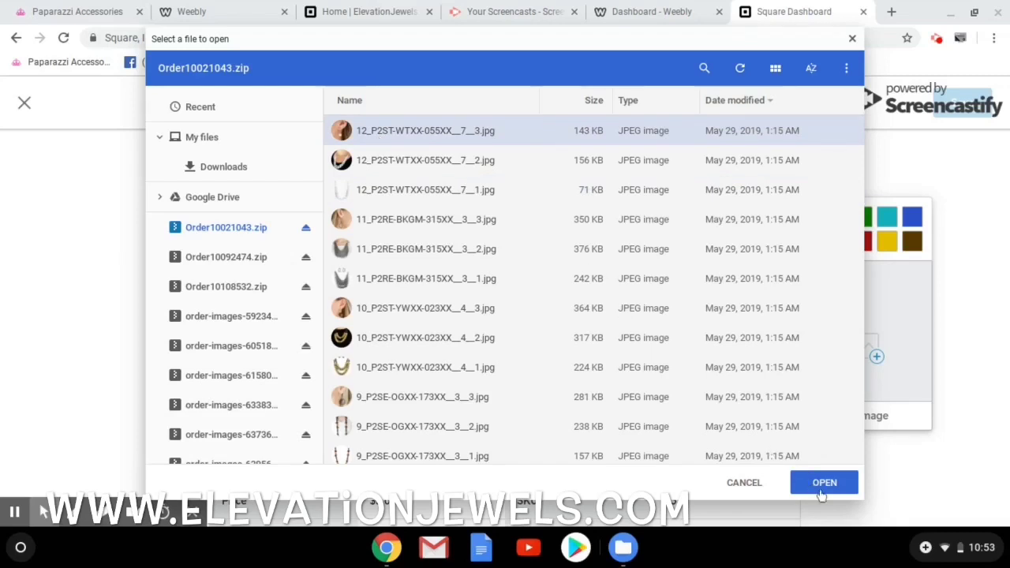
left_click(372, 159)
left_click(846, 494)
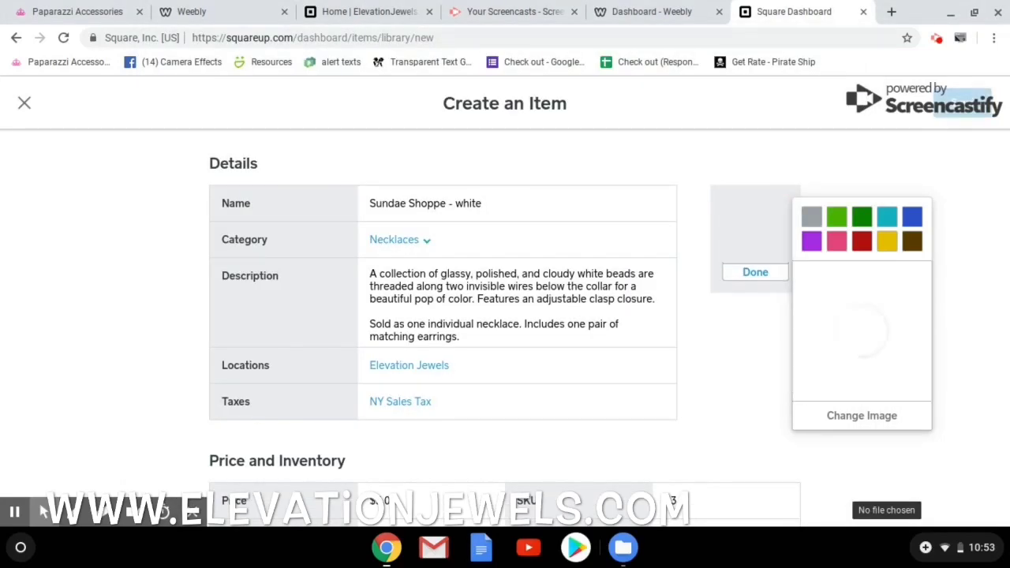
Keep the necklace photo, review price and stock, and save the Sundae Shoppe - white item
left_click(742, 347)
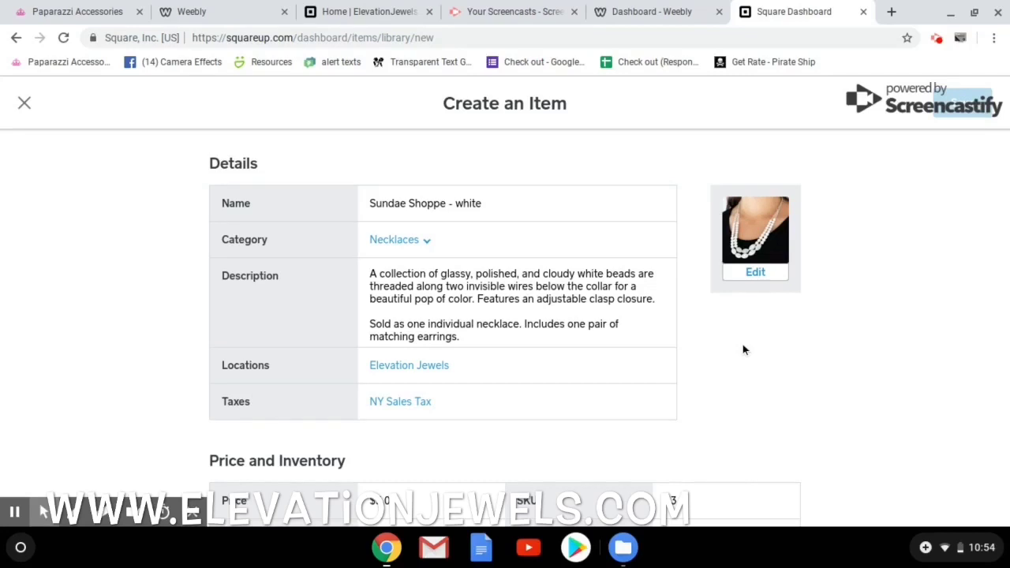
scroll(742, 350, "down", 3)
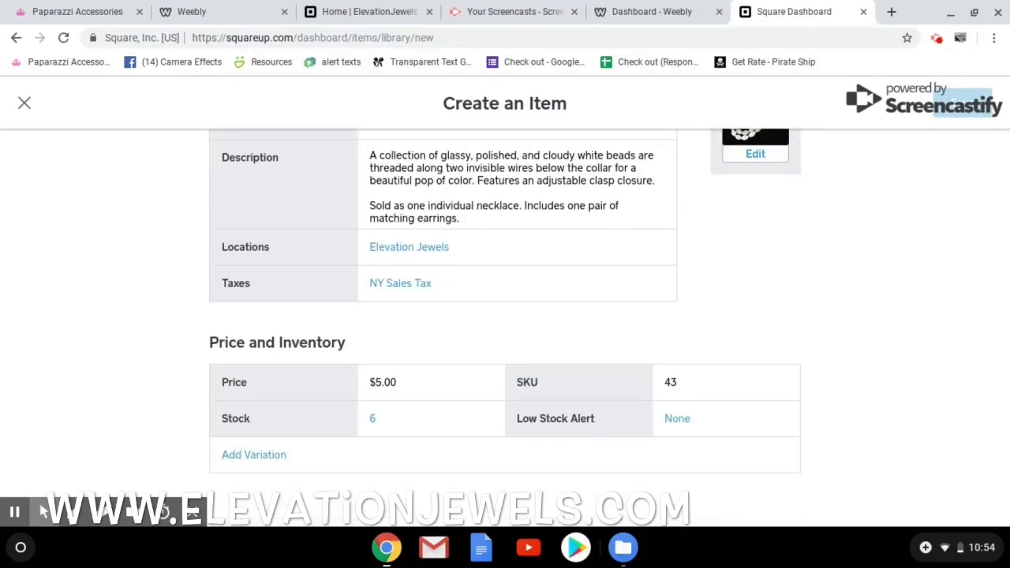
scroll(505, 316, "up", 3)
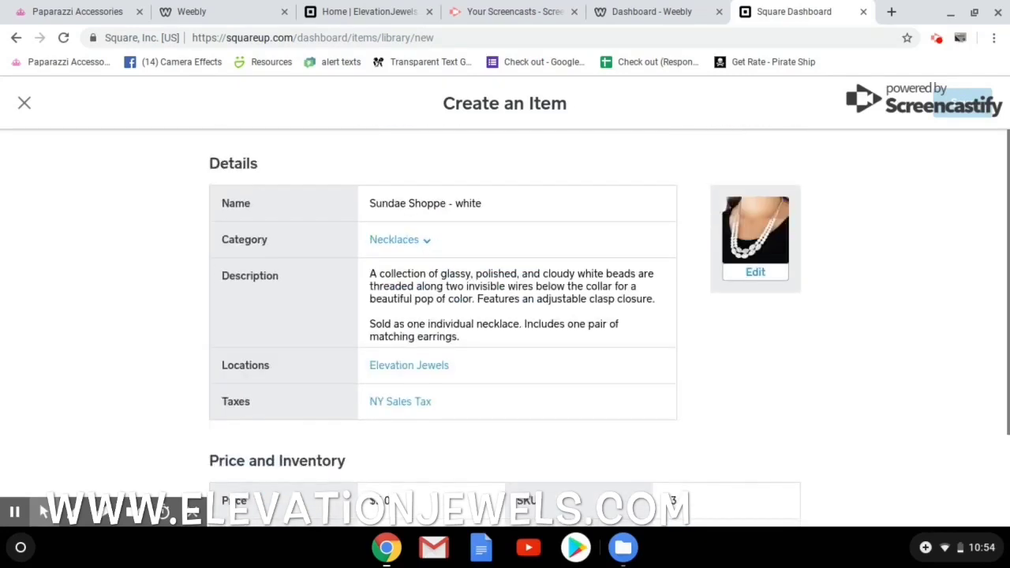
left_click(964, 103)
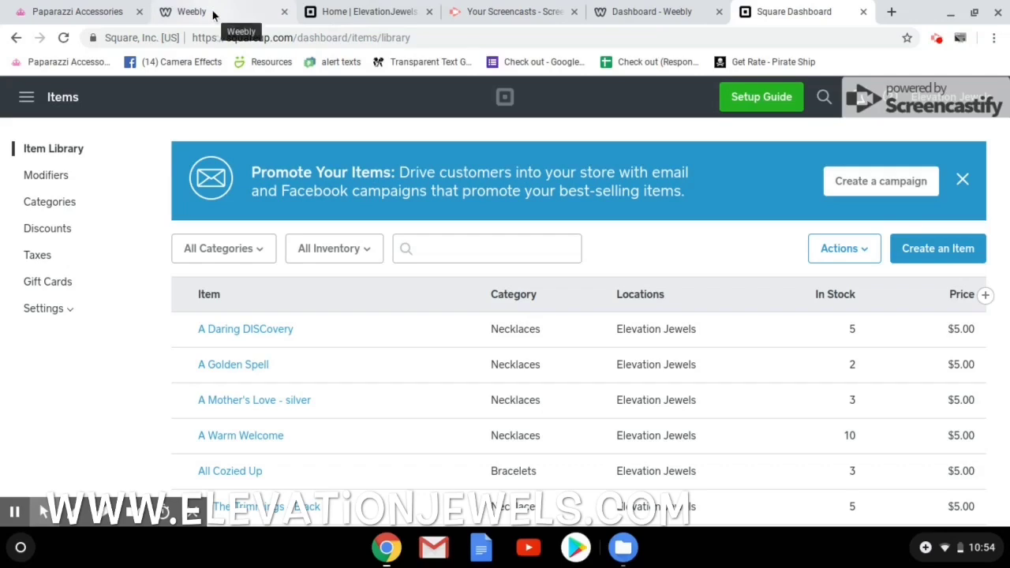
Open the dashboard navigation panel and scroll it down to the Online Store link
left_click(26, 100)
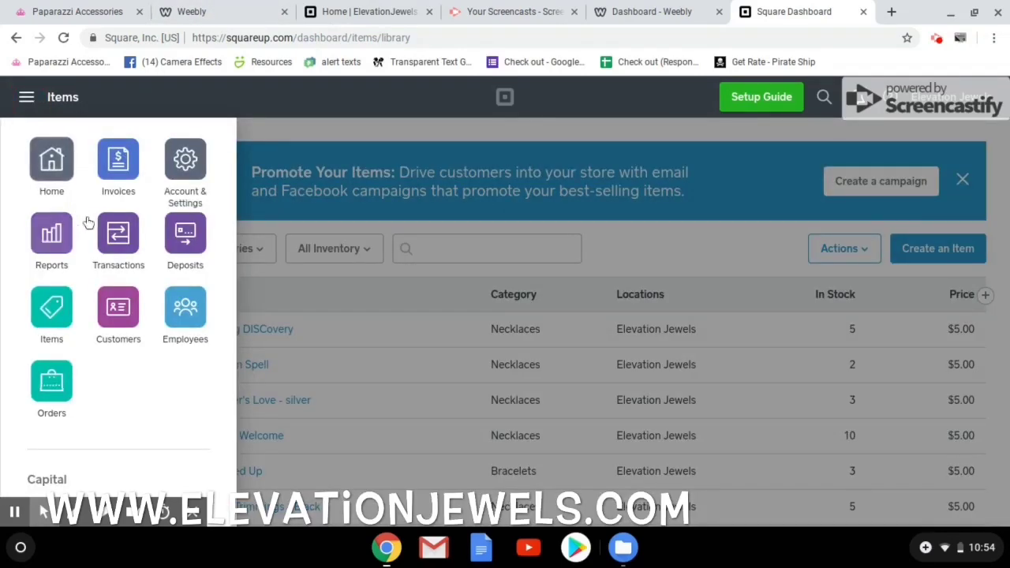
left_click(340, 129)
scroll(452, 415, "down", 3)
scroll(451, 416, "down", 10)
scroll(451, 406, "up", 15)
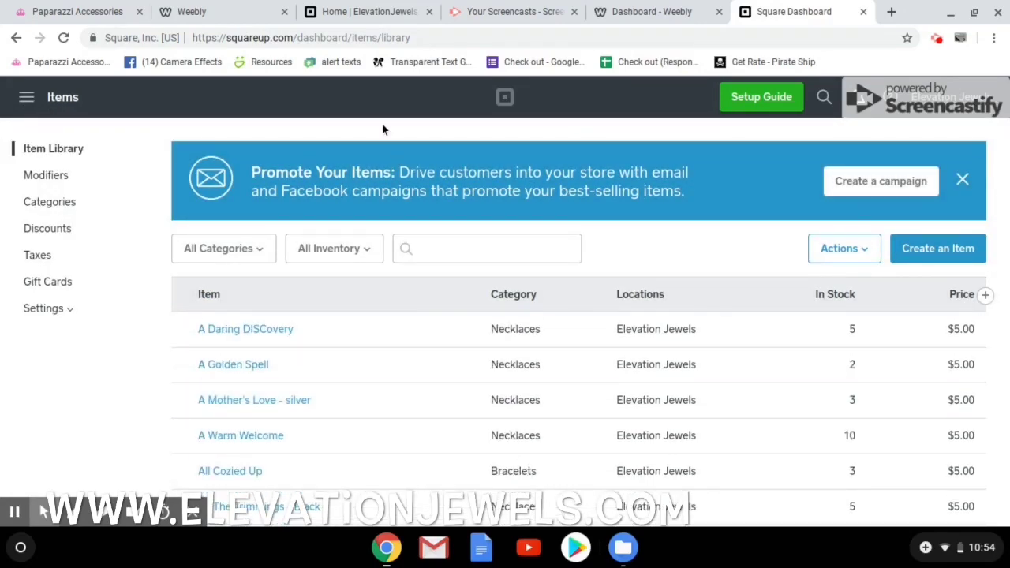
left_click(27, 98)
scroll(68, 315, "down", 4)
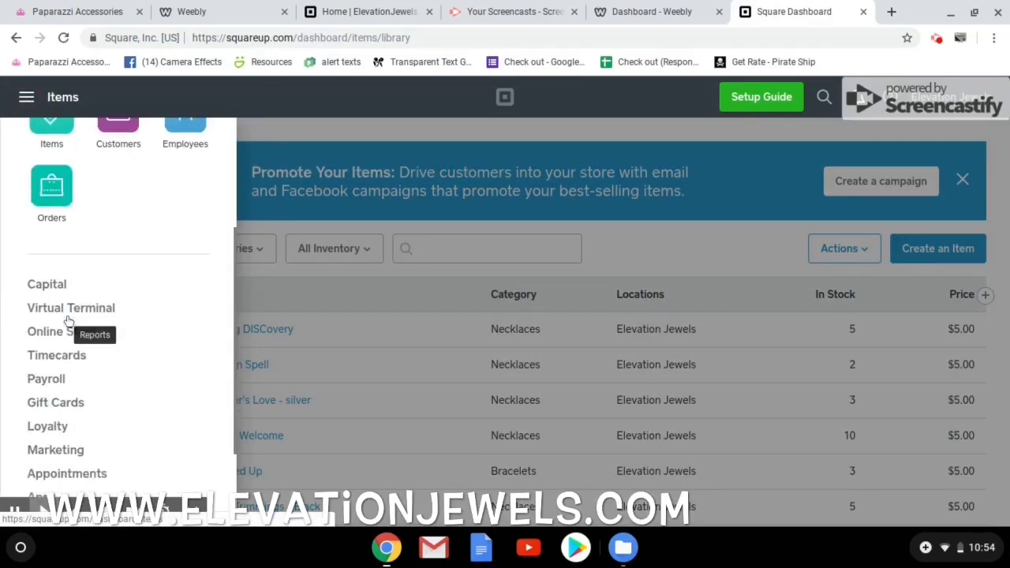
scroll(67, 319, "down", 1)
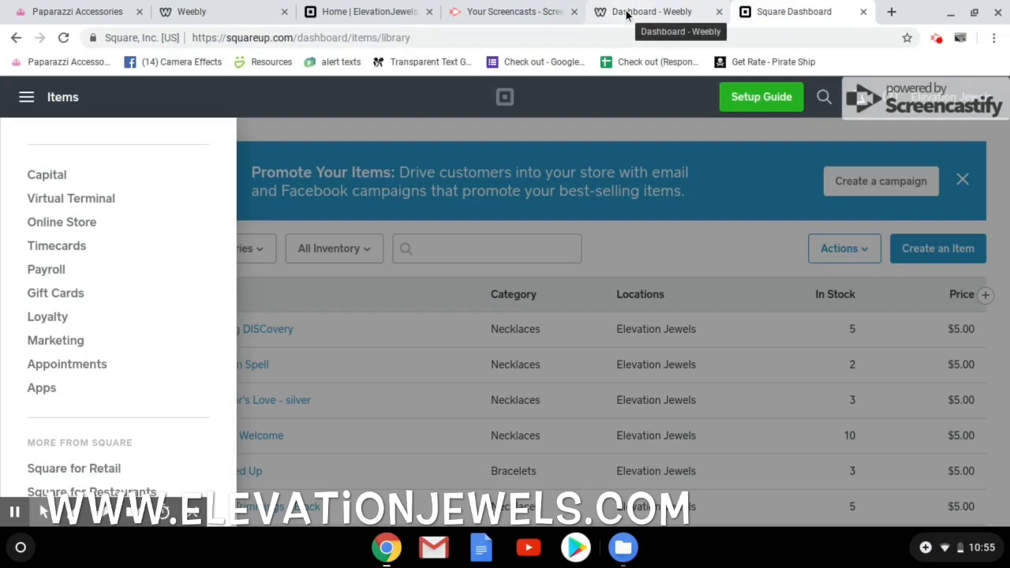
Scroll the Elevation Jewels editor preview from the Rise & Accessorize banner down to the footer and back
key("ctrl+2")
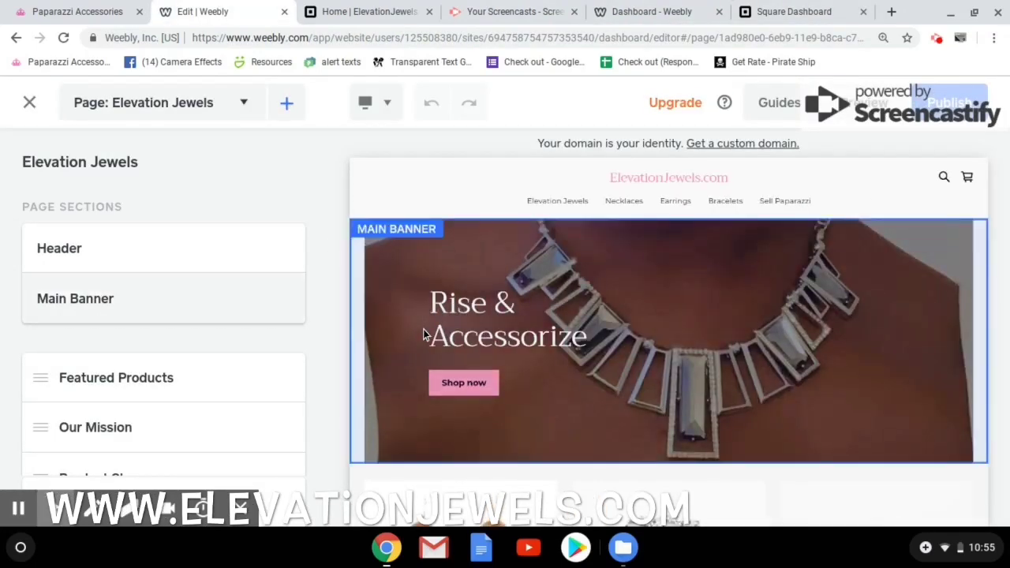
scroll(423, 335, "down", 2)
scroll(422, 335, "down", 4)
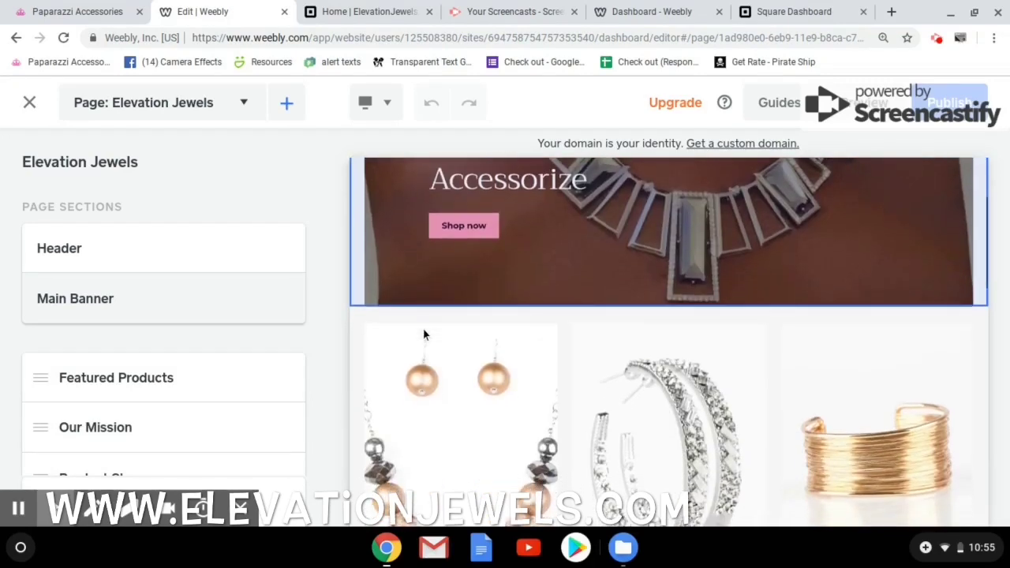
scroll(669, 339, "down", 10)
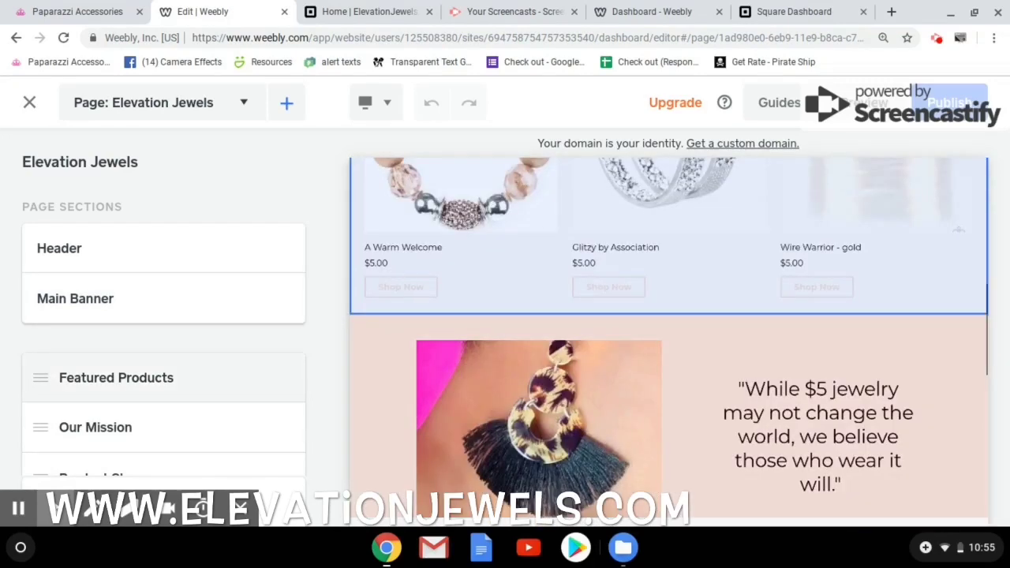
scroll(669, 341, "down", 4)
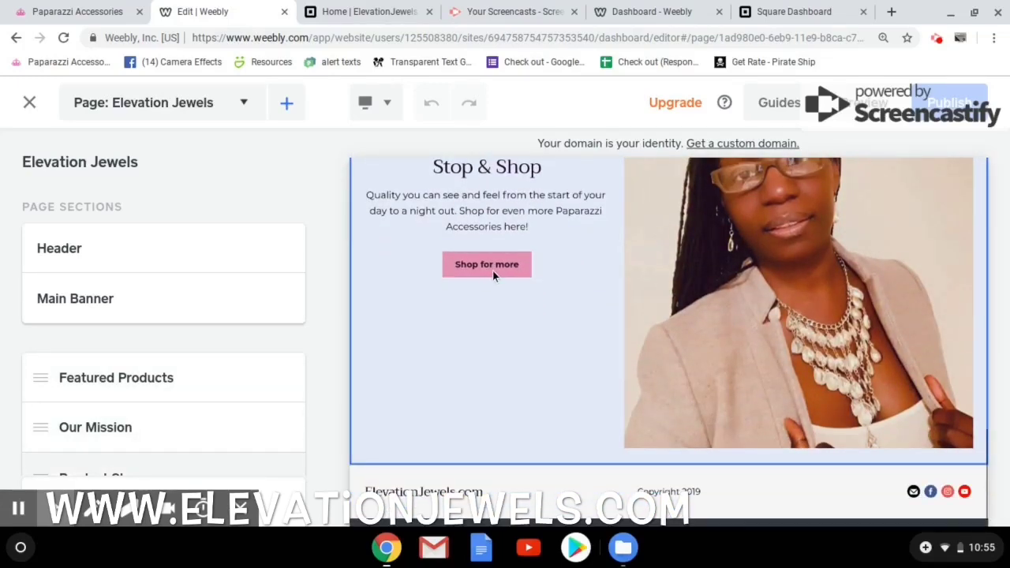
scroll(443, 385, "down", 1)
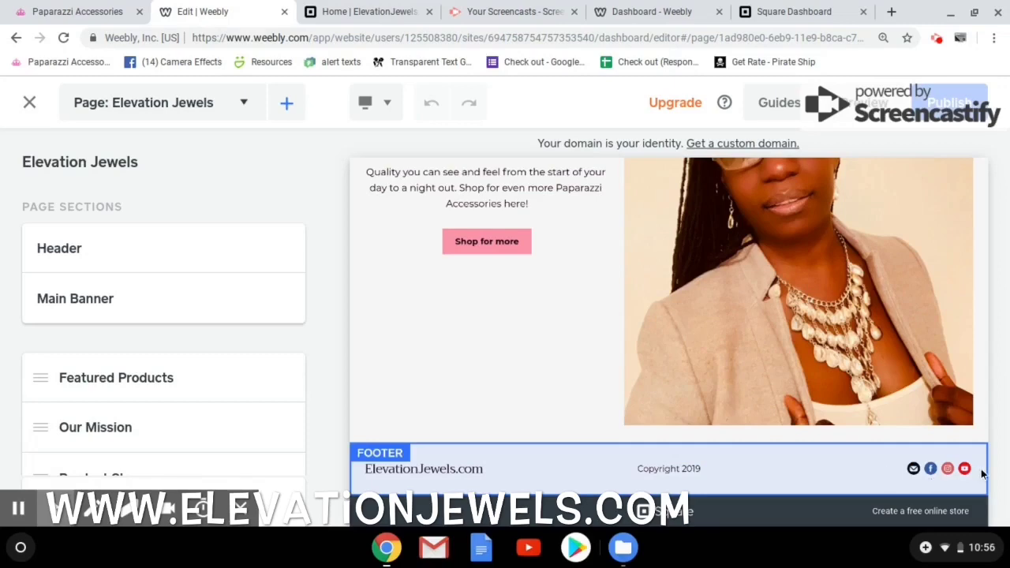
scroll(561, 416, "up", 15)
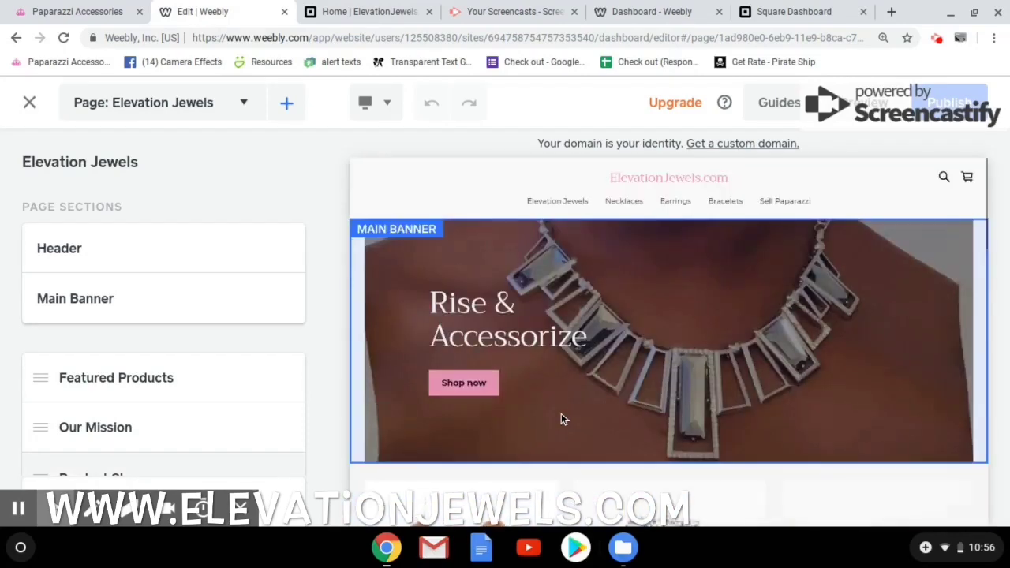